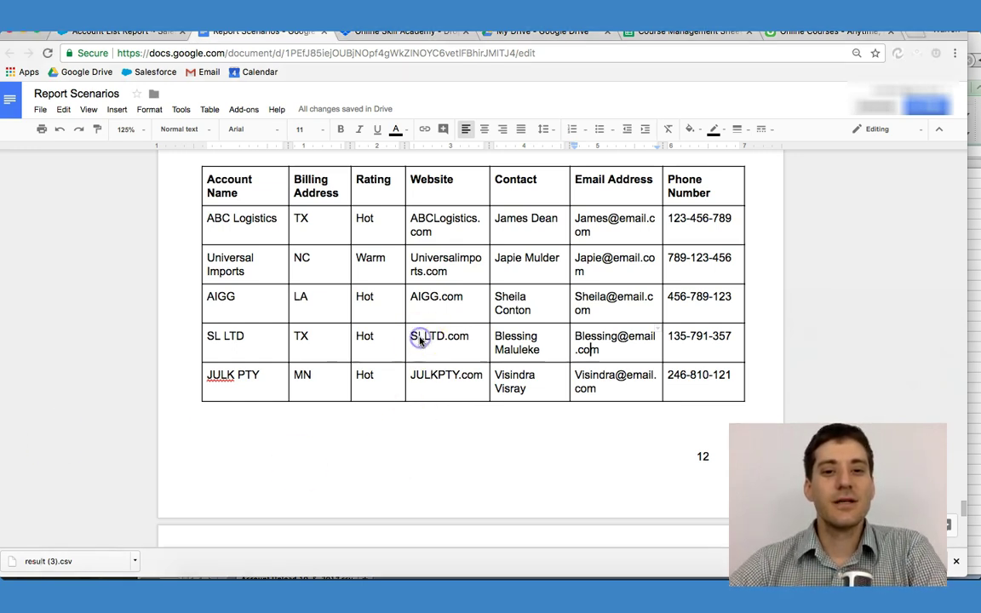
- Review the mass-upload request, its table of account and contact columns, and the list of import steps in the Report Scenarios document
scroll(421, 340, "up", 1)
scroll(420, 341, "up", 2)
scroll(420, 341, "down", 1)
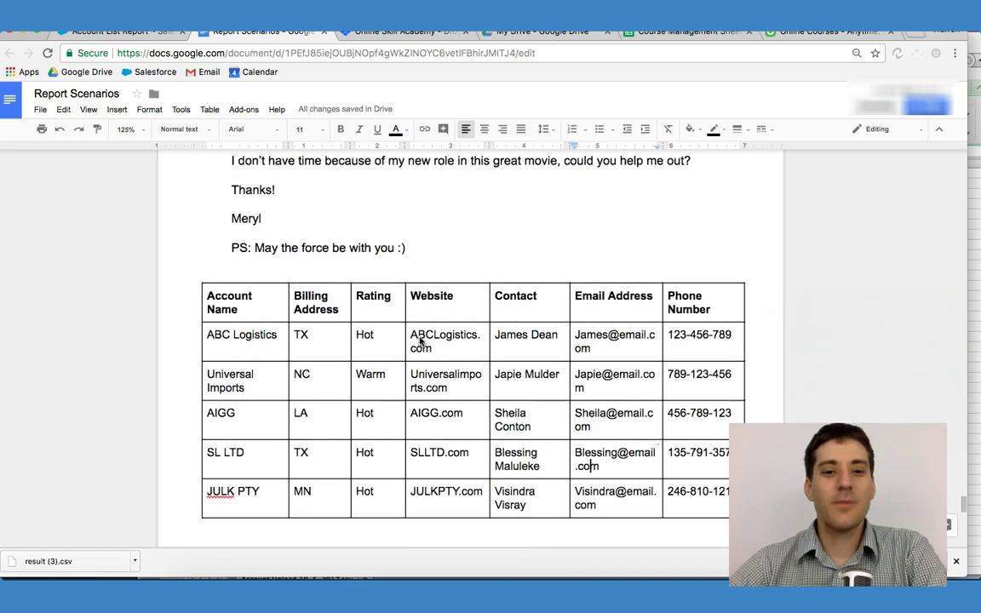
scroll(420, 341, "up", 3)
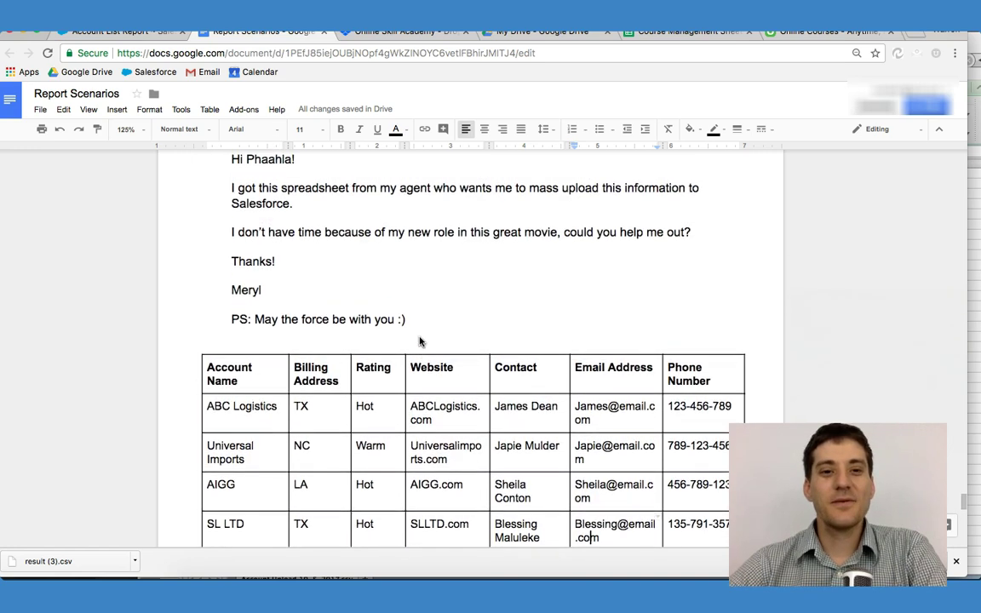
scroll(419, 340, "up", 2)
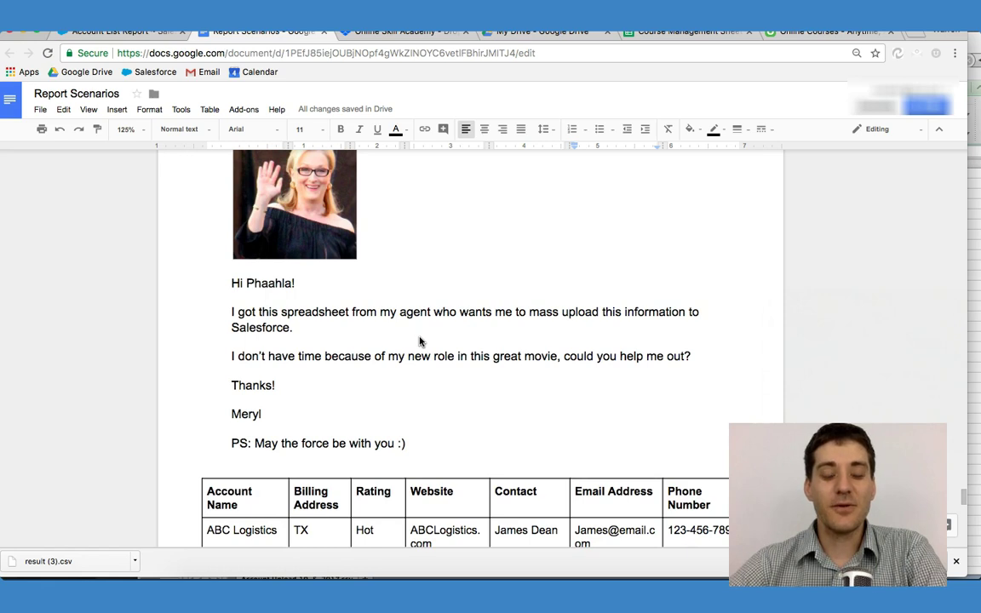
scroll(419, 341, "down", 6)
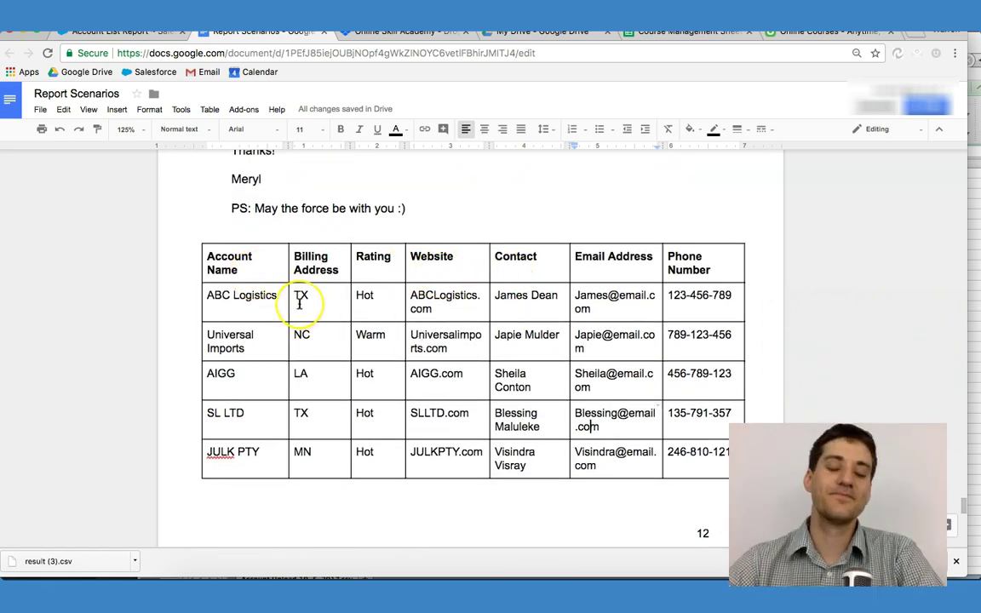
left_click_drag(242, 267, 437, 455)
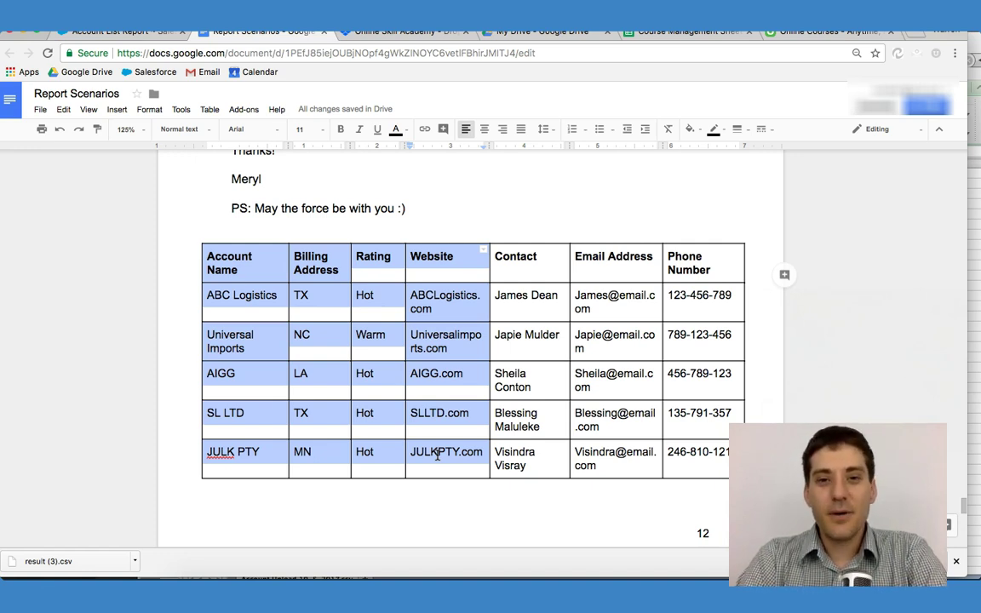
left_click(537, 270)
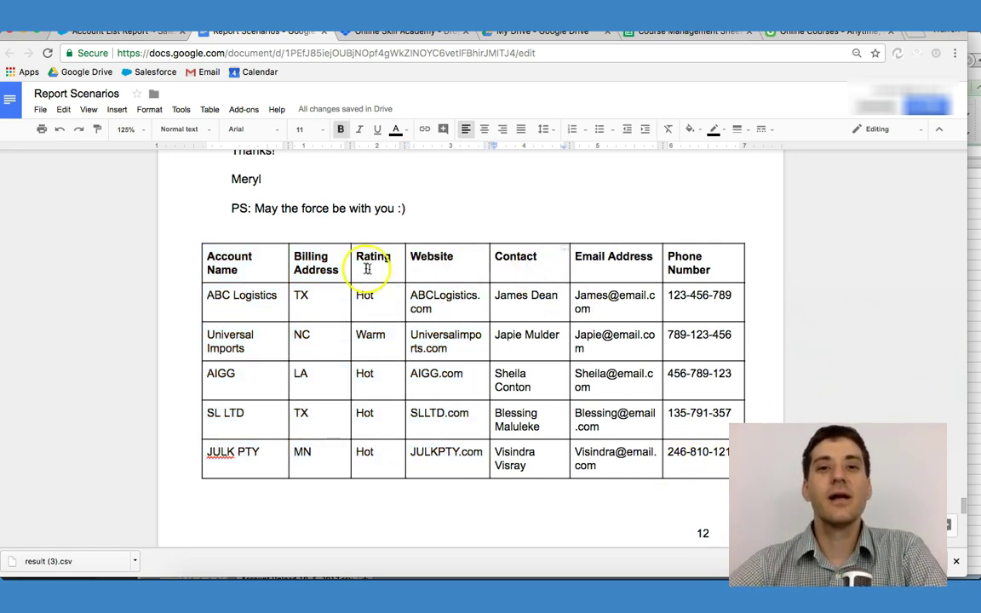
left_click(240, 260)
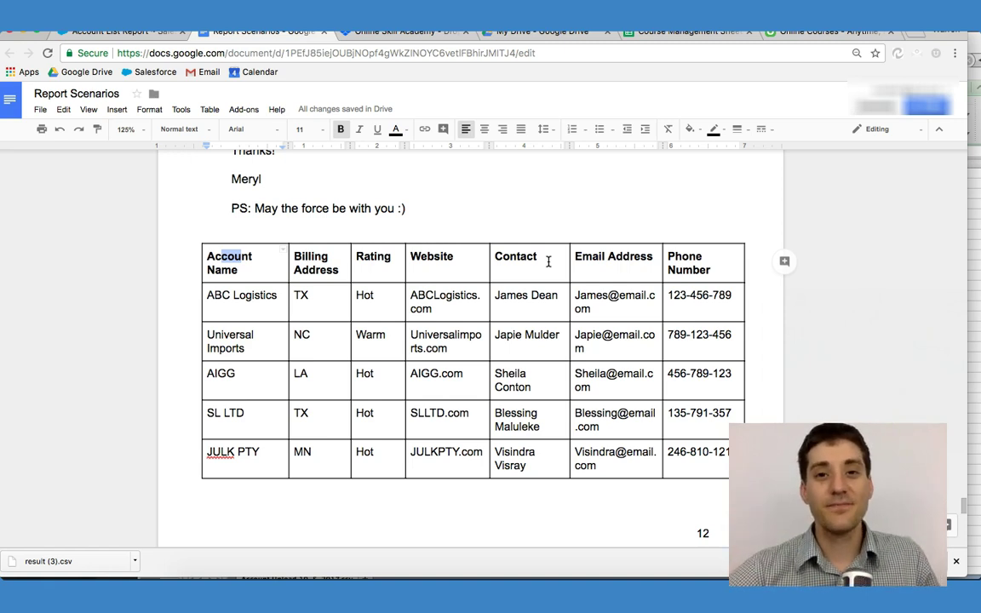
scroll(548, 261, "down", 5)
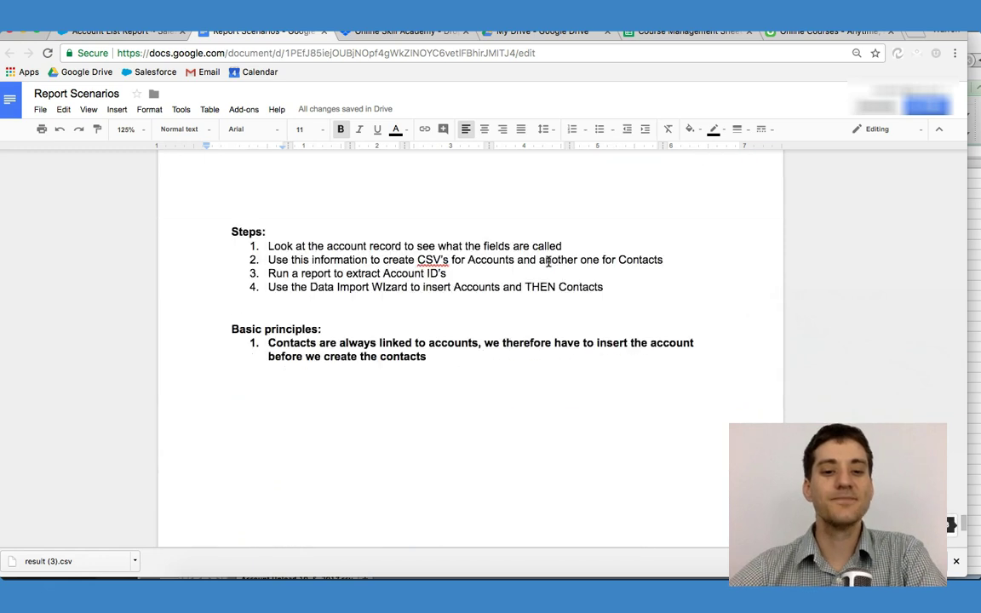
- Switch to Salesforce, open the first recent contact's record and examine the field names in its Contact Detail section
left_click(124, 32)
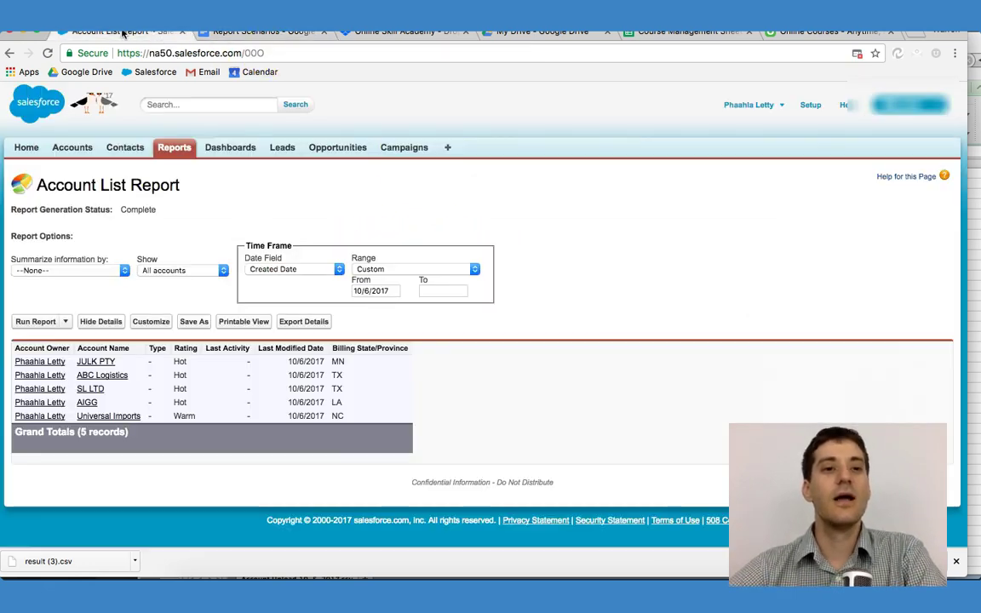
left_click(124, 149)
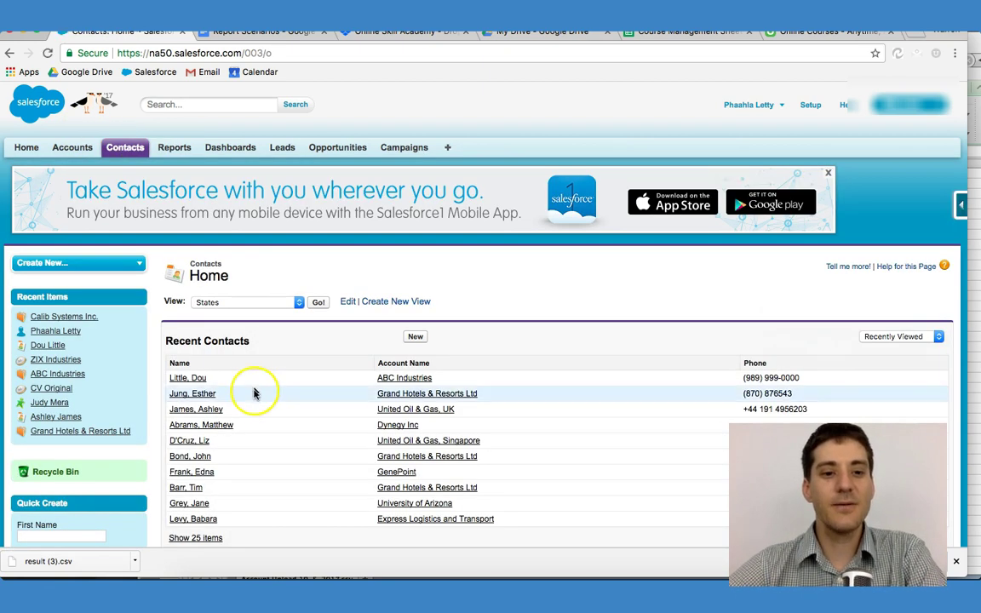
left_click(188, 377)
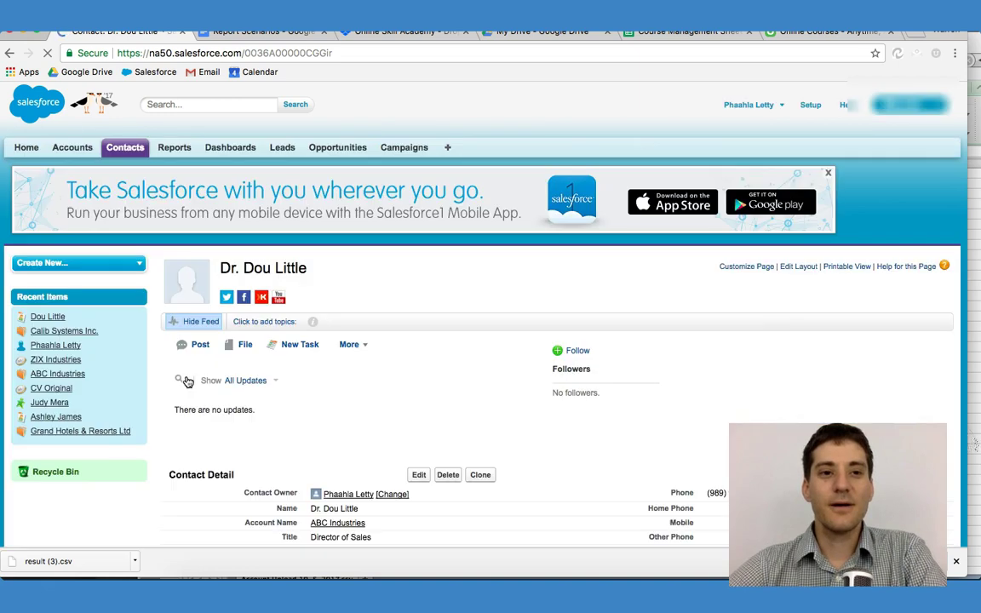
scroll(358, 396, "down", 5)
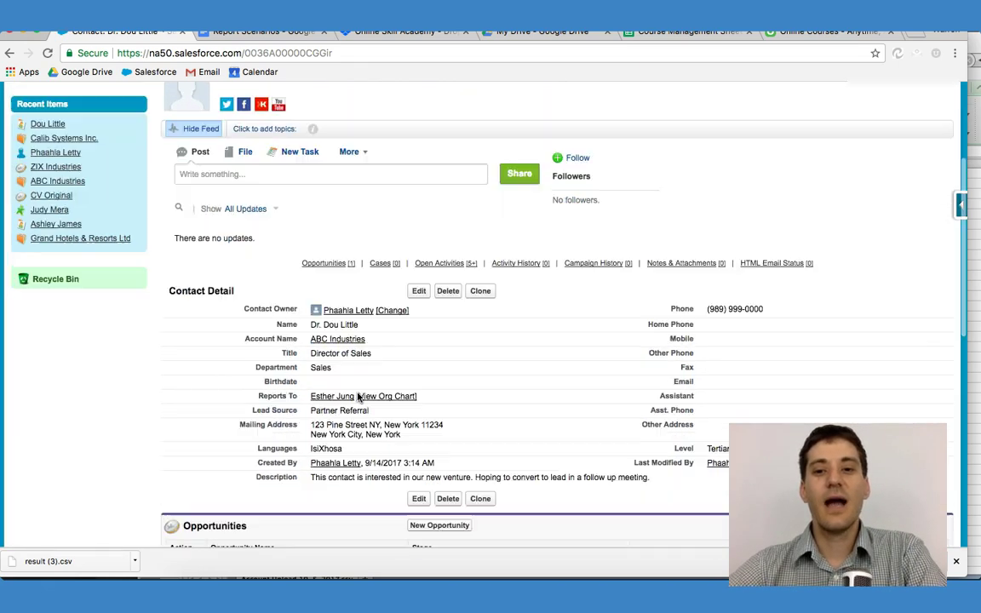
scroll(357, 396, "down", 2)
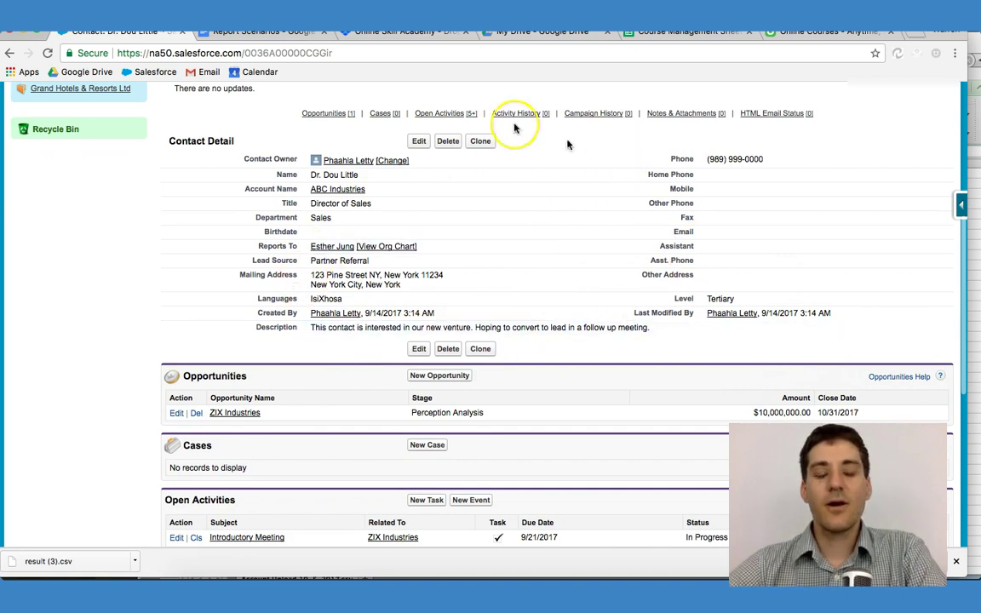
- Compare the Email Address and Phone Number columns of the Report Scenarios table with the field names on the Salesforce contact record
left_click(251, 37)
scroll(383, 256, "up", 3)
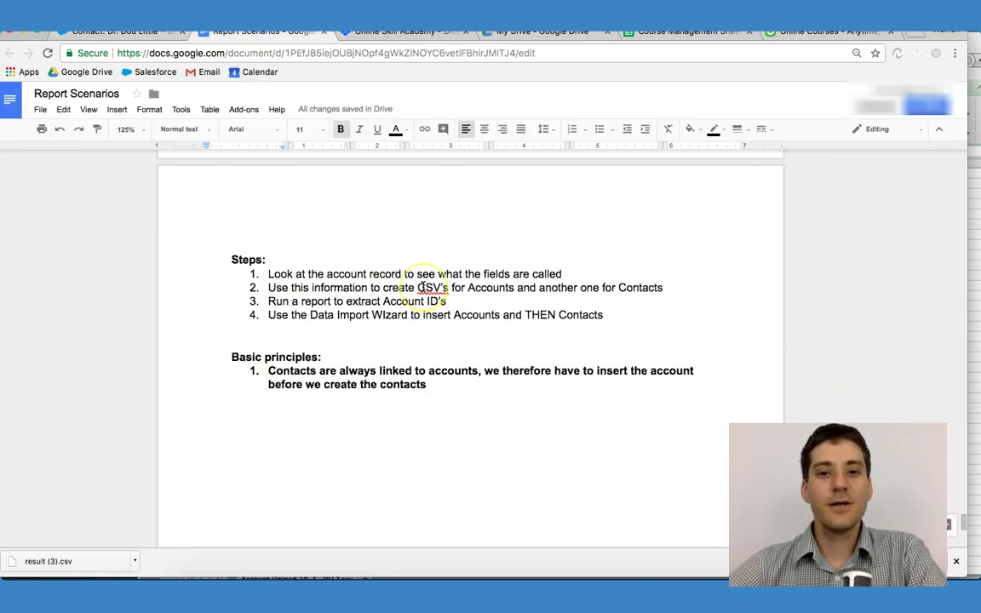
scroll(423, 287, "up", 4)
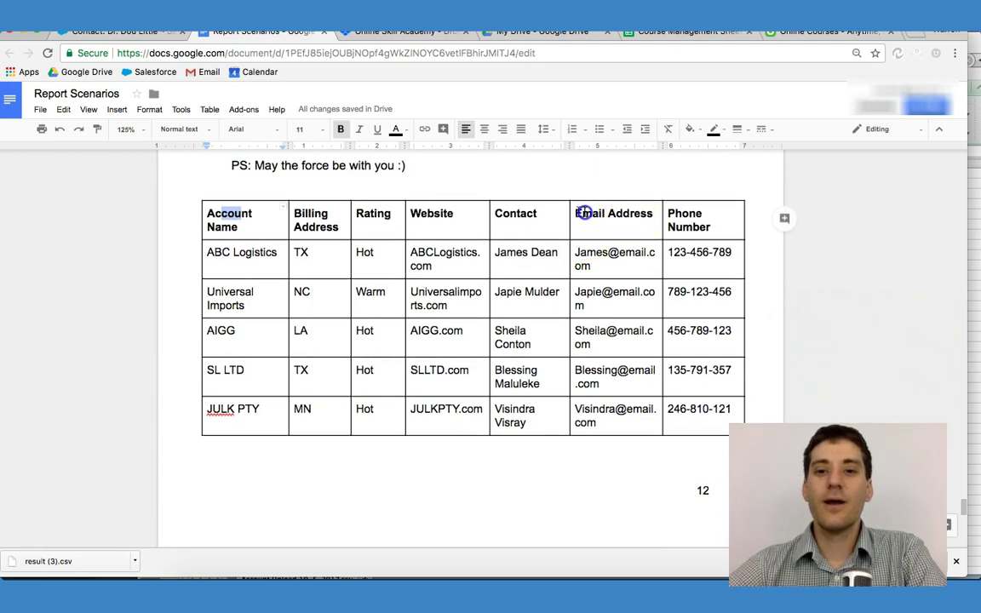
left_click_drag(583, 212, 669, 215)
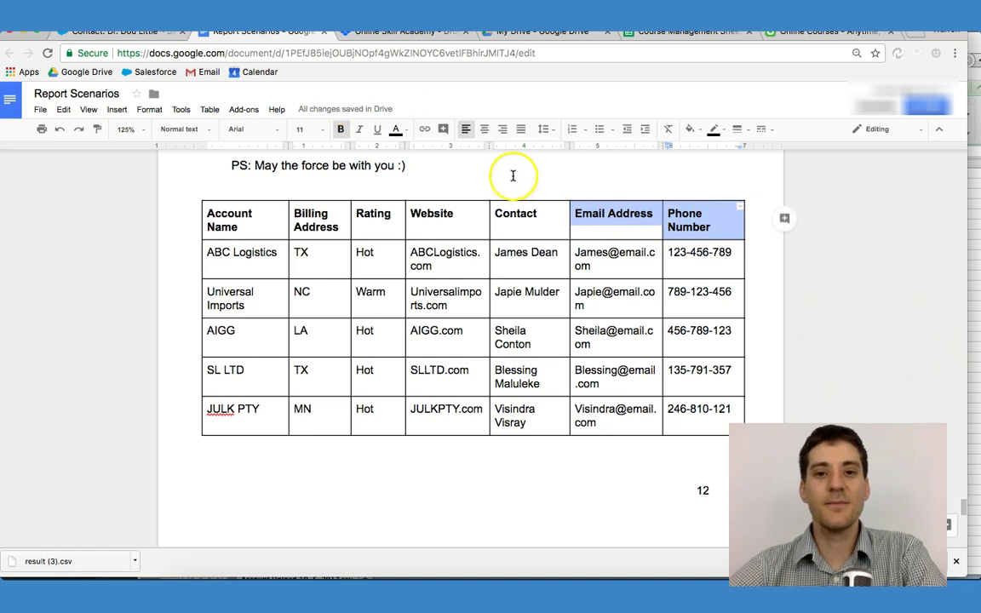
left_click(119, 32)
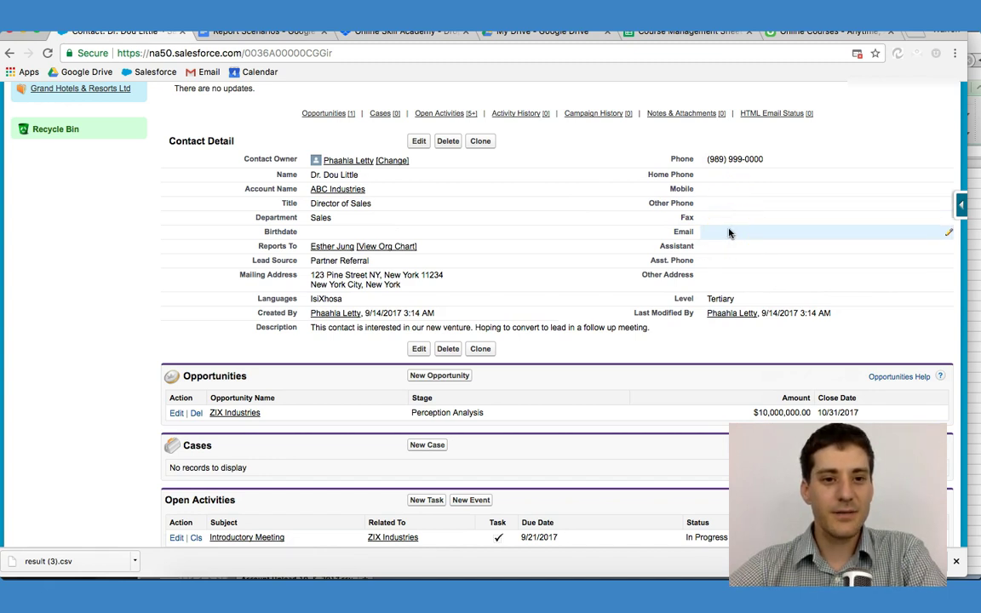
scroll(430, 272, "down", 1)
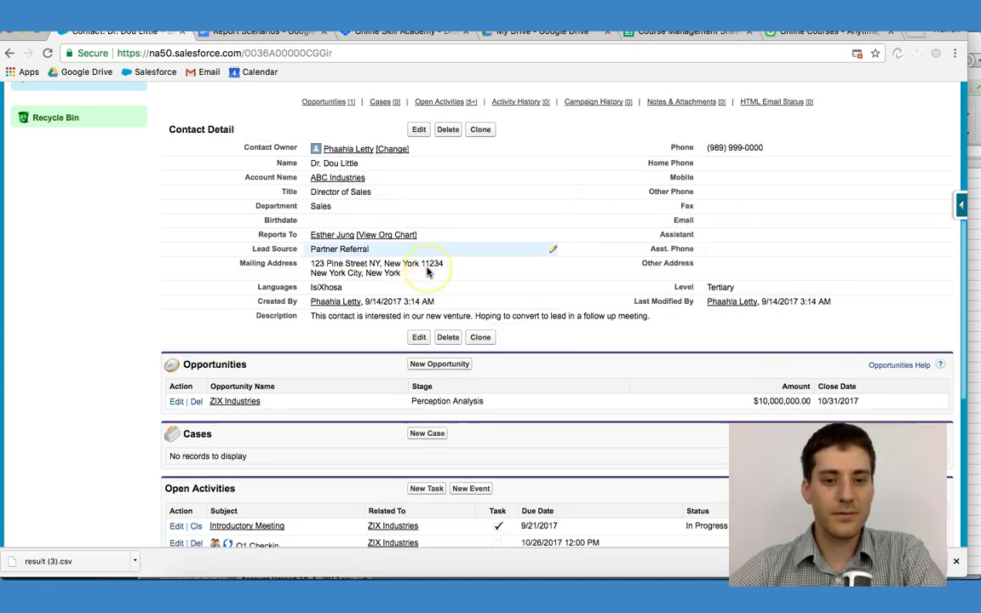
scroll(427, 271, "down", 2)
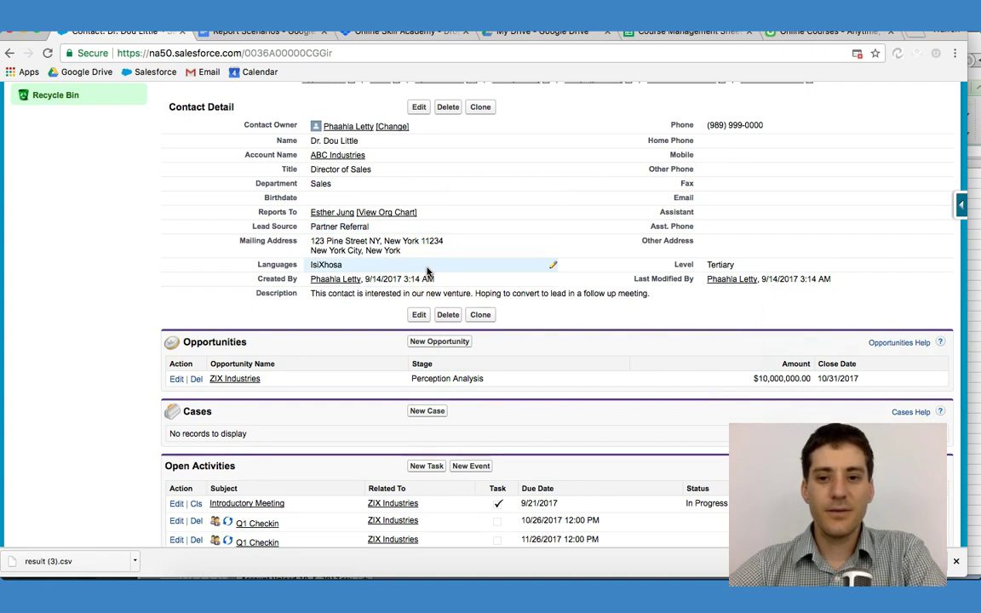
scroll(430, 270, "up", 3)
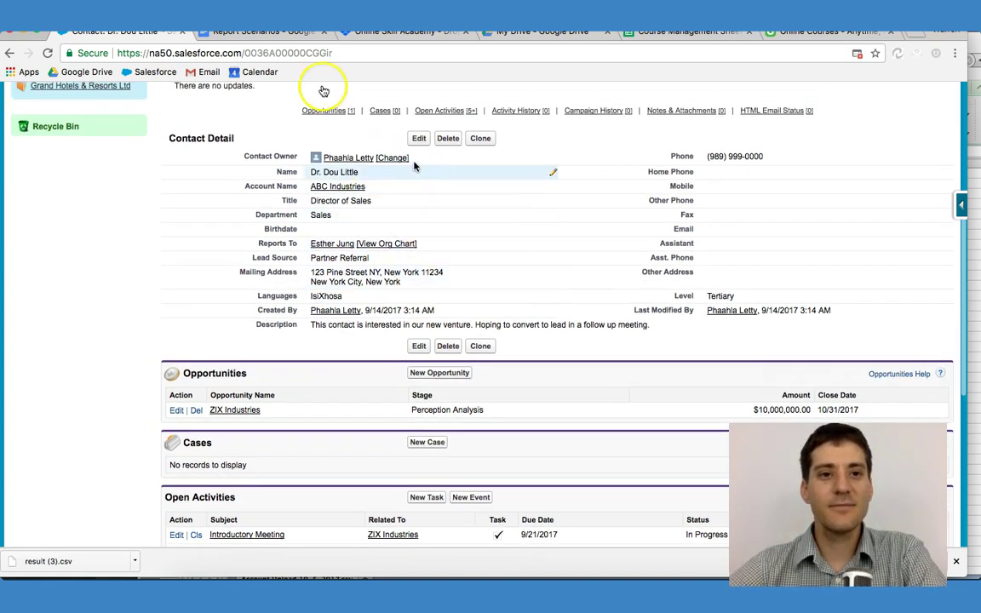
- Switch to Excel and create a new blank workbook for the contacts, separate from the Account Upload 10-5-2017.csv file
left_click(268, 36)
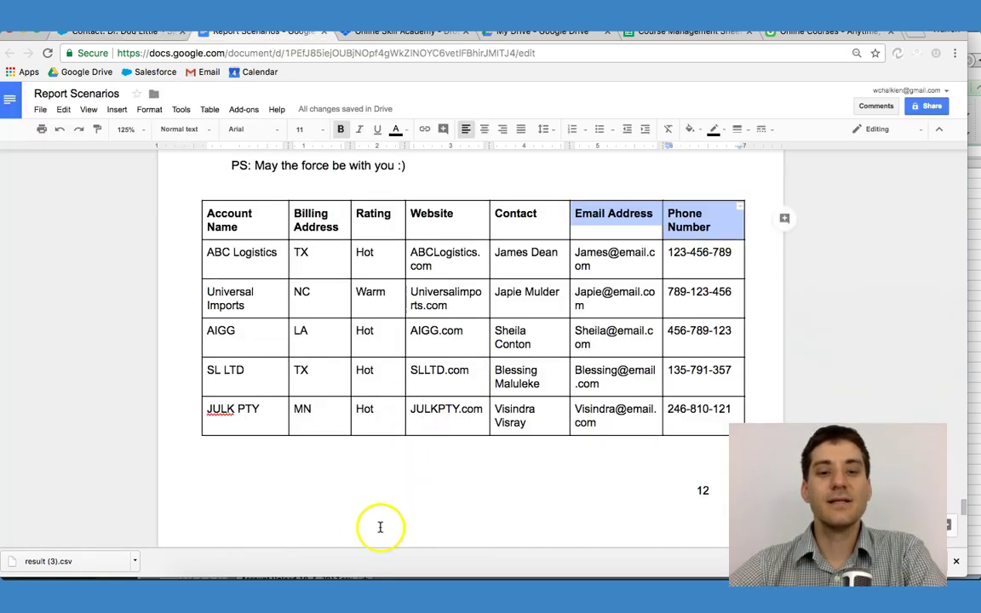
left_click(370, 579)
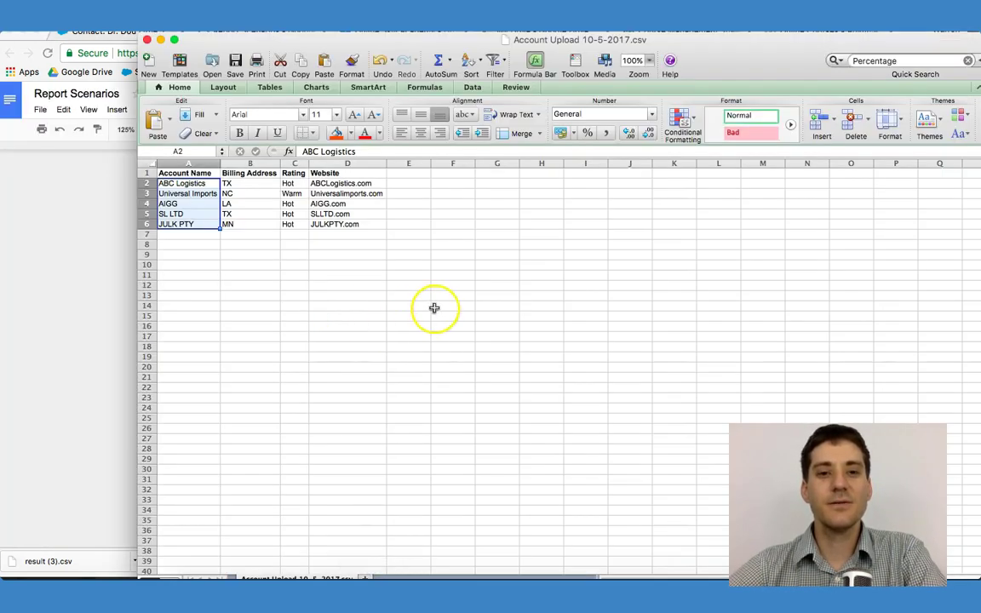
left_click(85, 23)
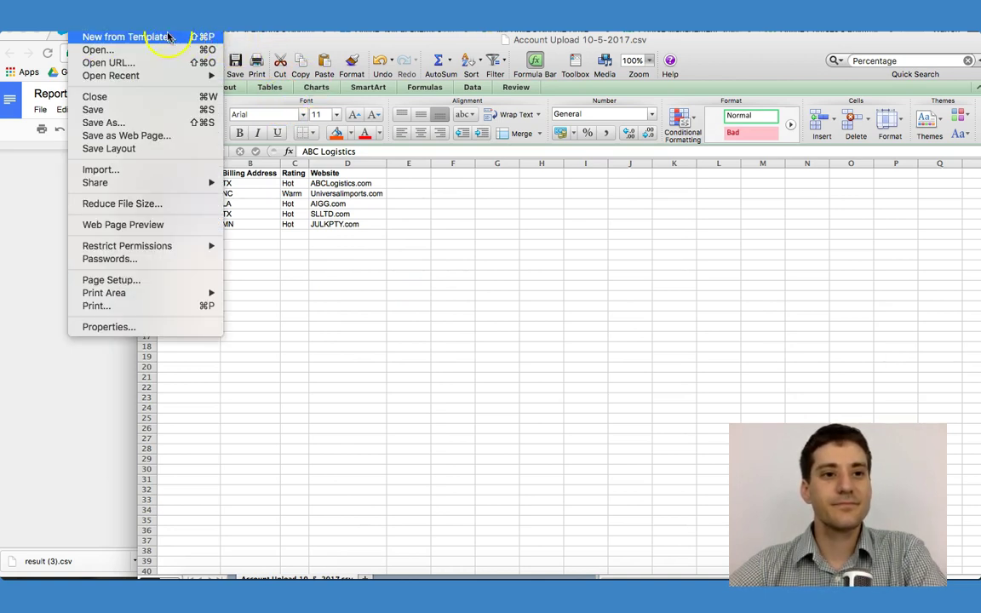
key("Escape")
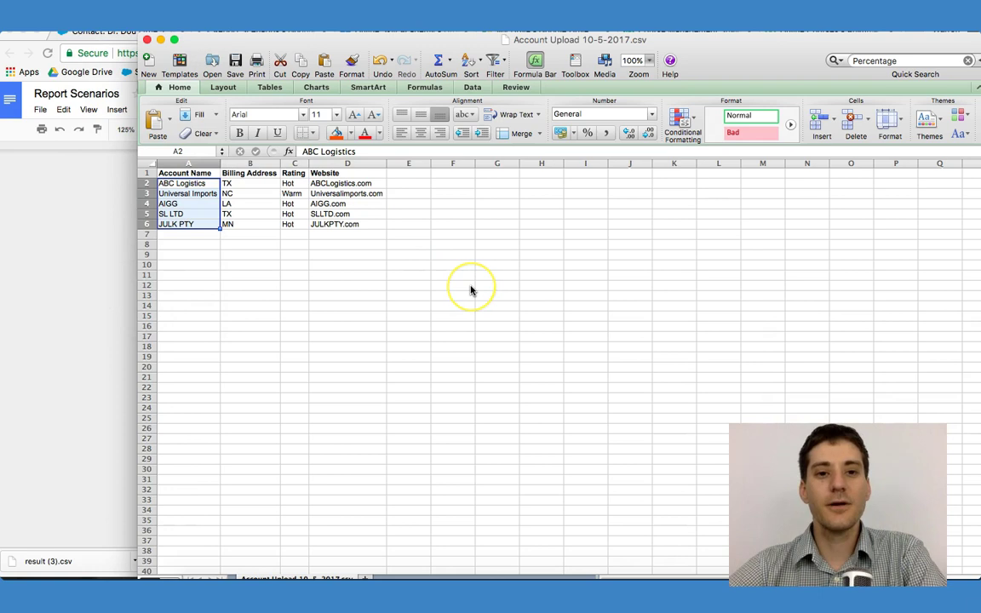
key("super+n")
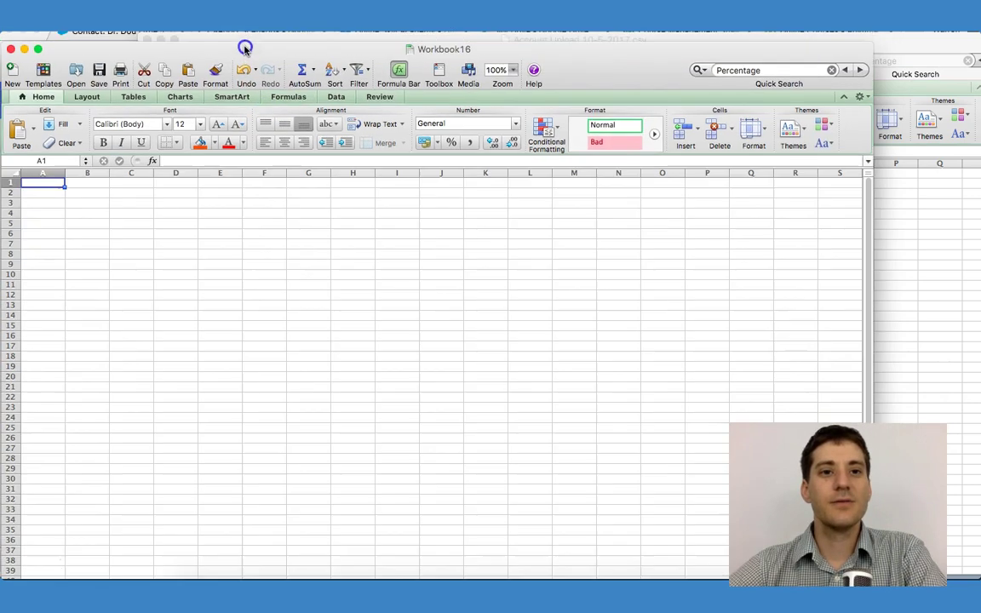
left_click_drag(245, 48, 300, 106)
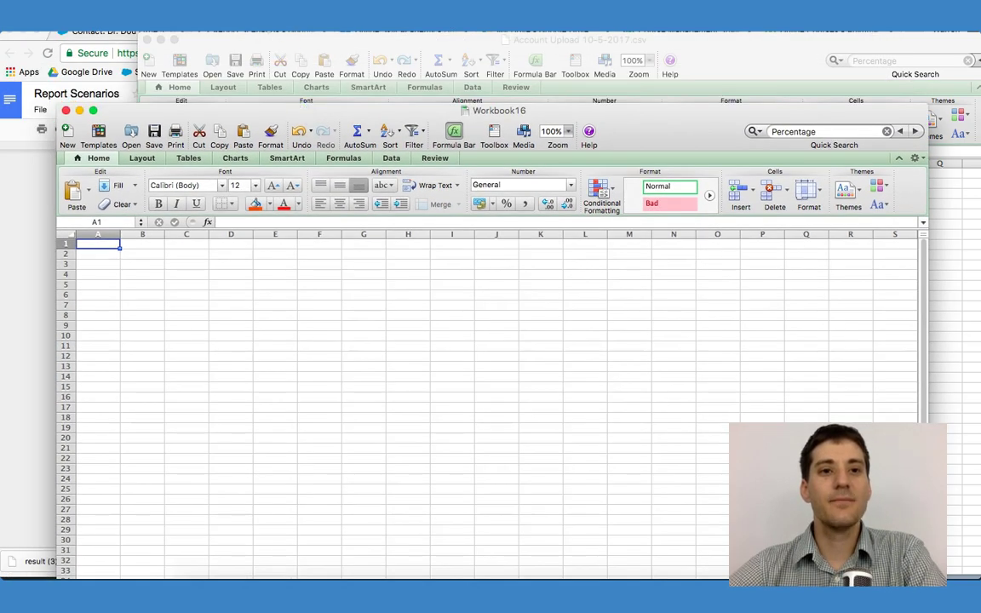
- Copy the Contact, Email Address and Phone Number columns with all rows from the Report Scenarios table into the new workbook, starting at A1
key("super+Tab")
left_click(531, 259)
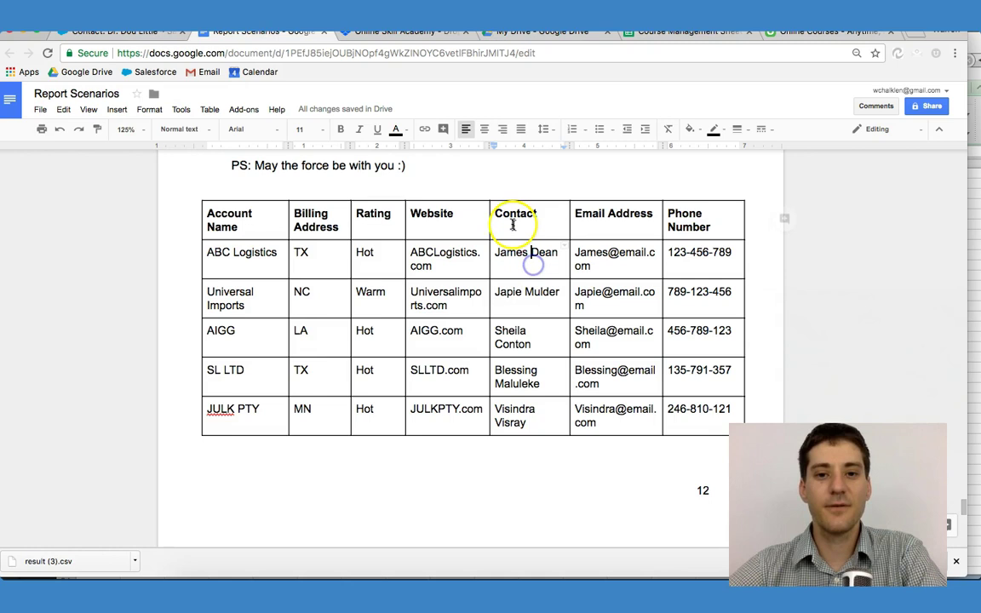
left_click_drag(512, 225, 682, 397)
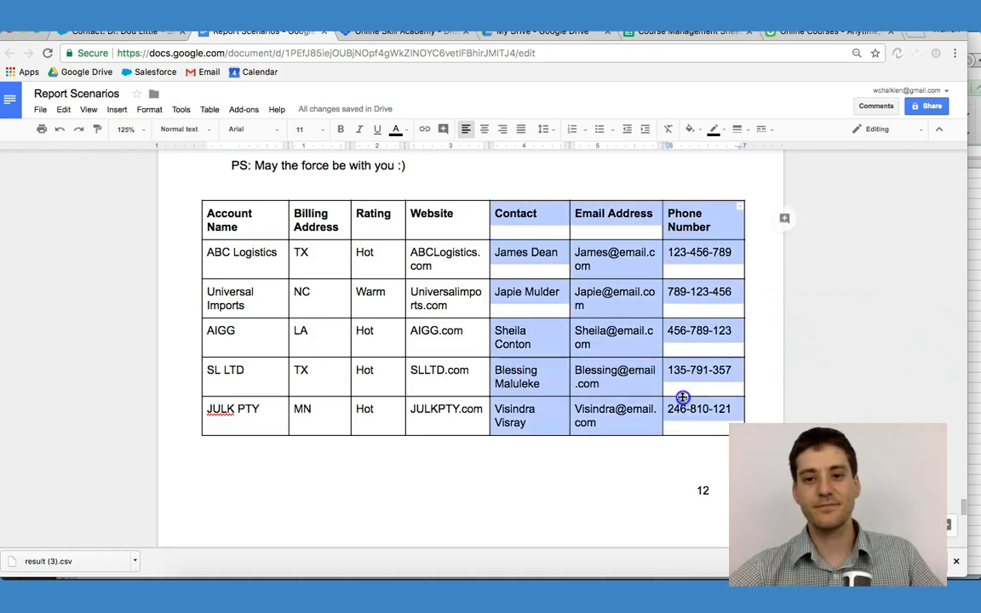
key("super+Tab")
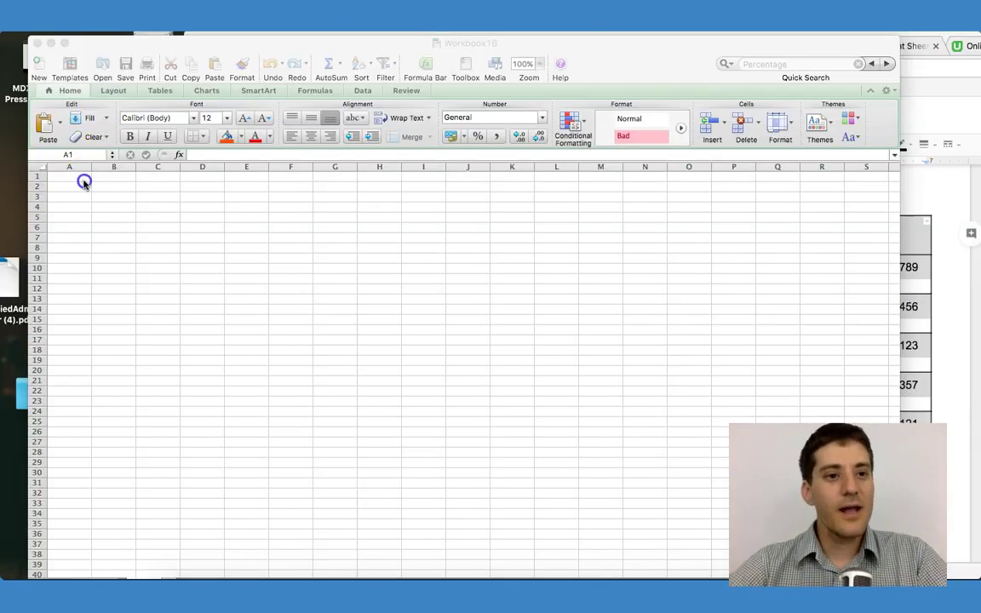
left_click(68, 177)
key("super+v")
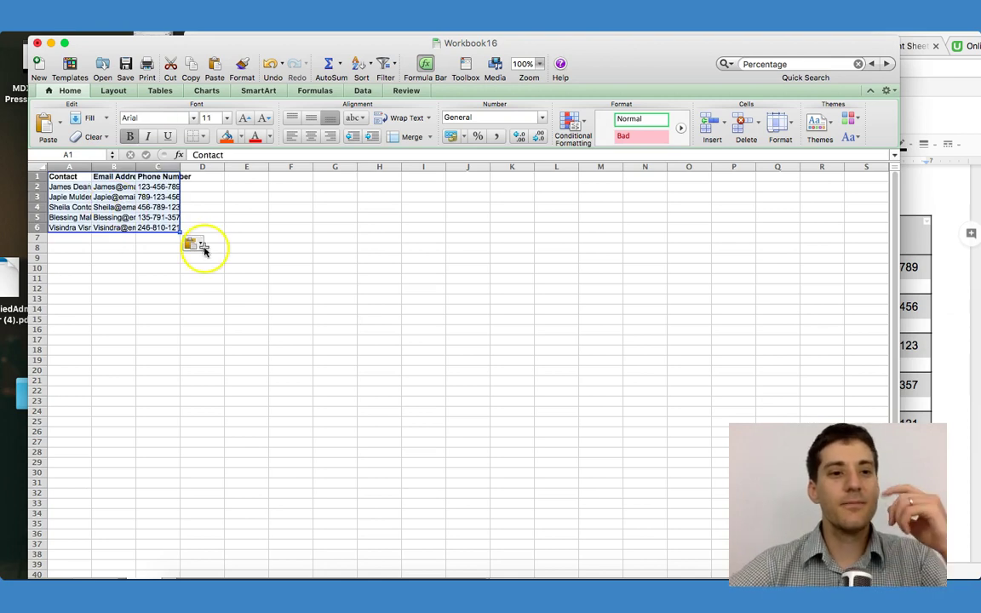
- Autofit the widths of the Contact, Email Address and Phone Number columns to their contents
left_click(204, 243)
double_click(92, 168)
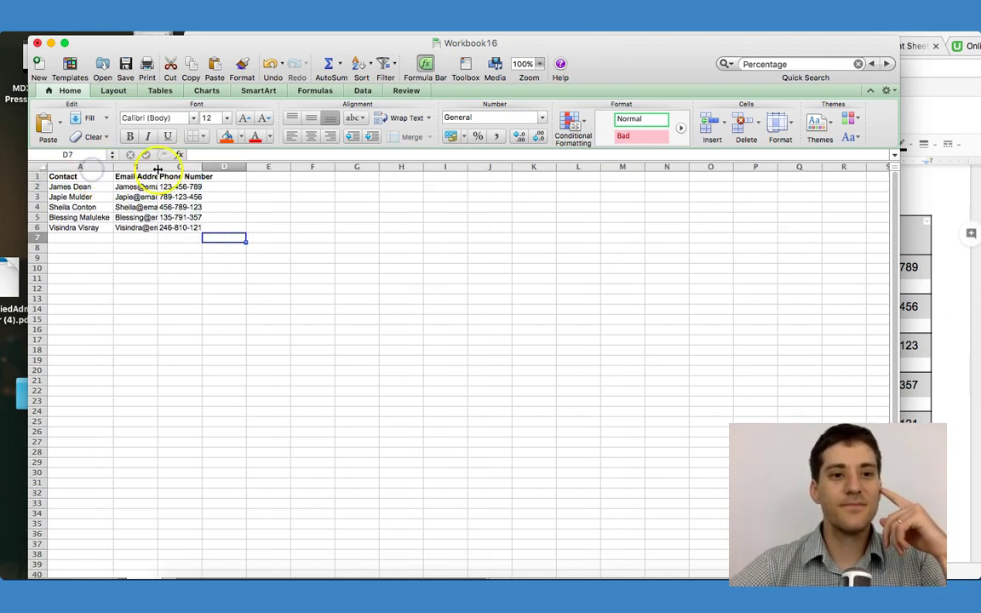
double_click(157, 168)
double_click(234, 167)
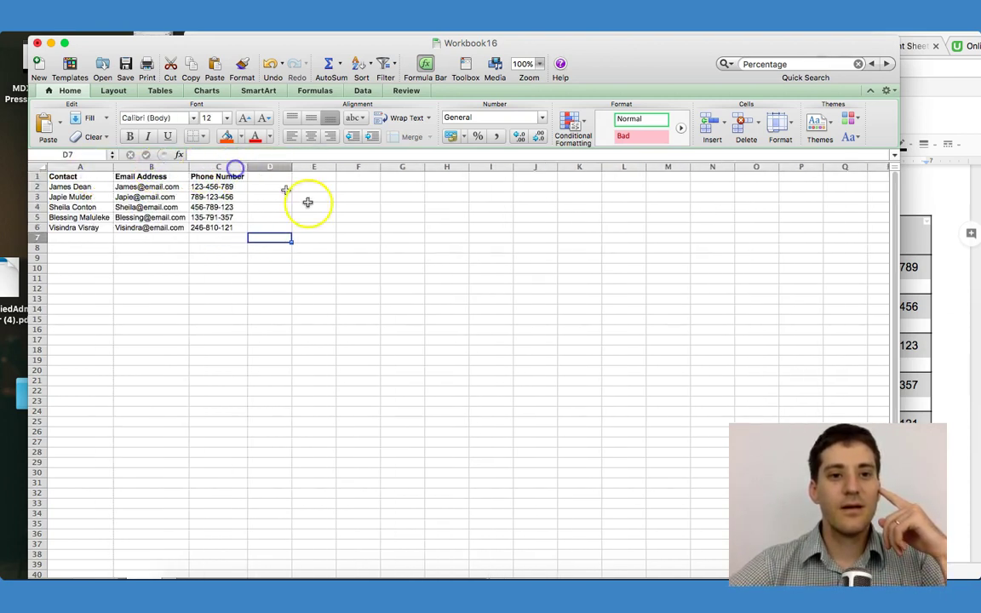
left_click(309, 206)
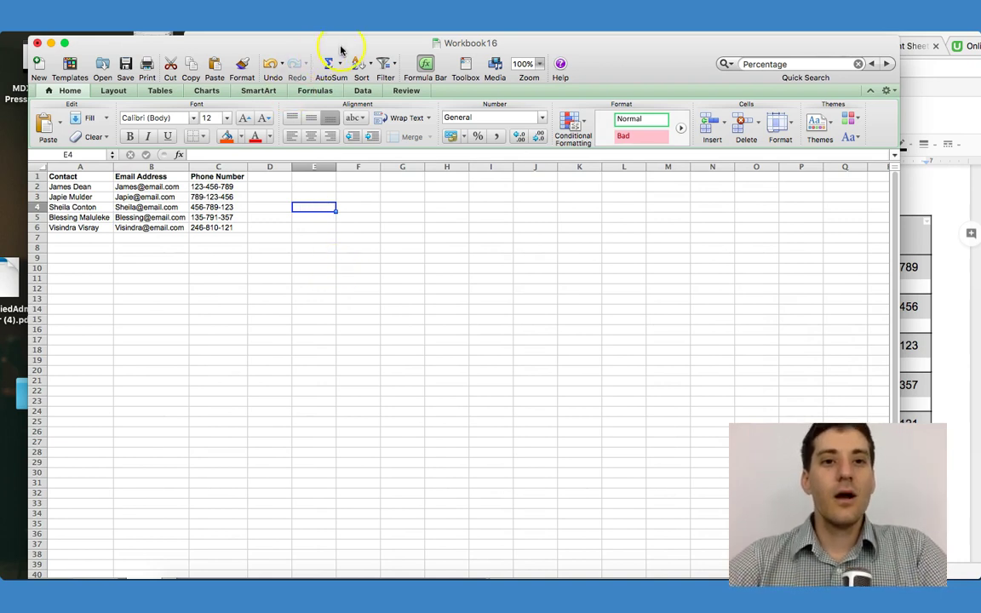
- Insert an empty column before the Contact column so the full names can be split into first and last names
left_click_drag(339, 49, 322, 34)
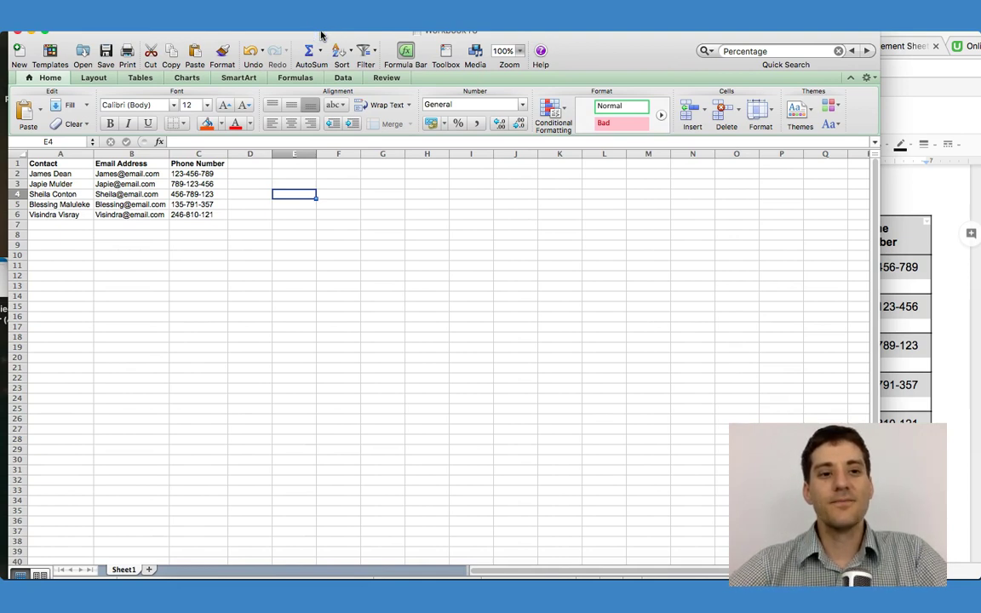
left_click(73, 174)
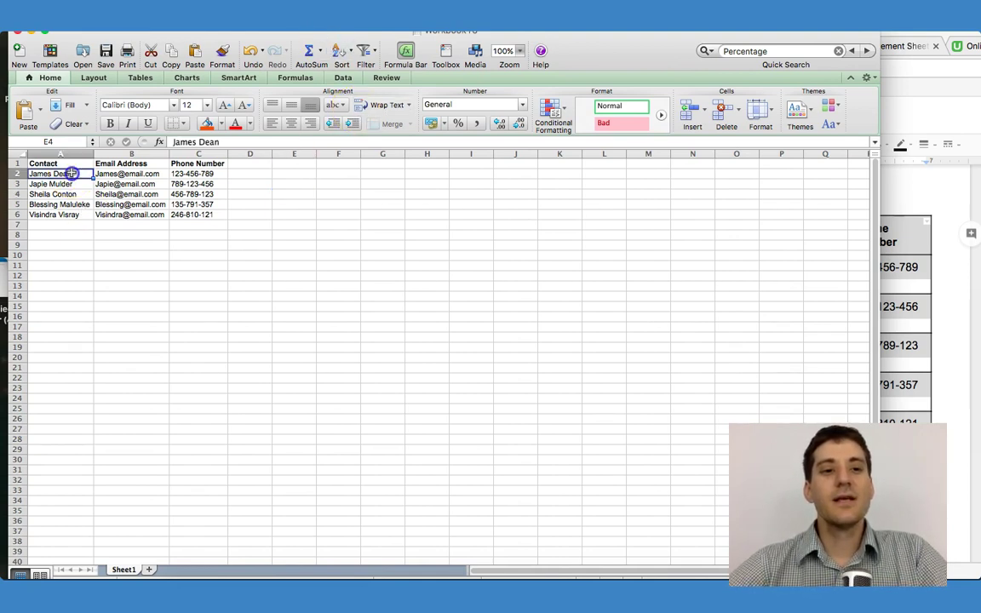
left_click_drag(73, 174, 72, 215)
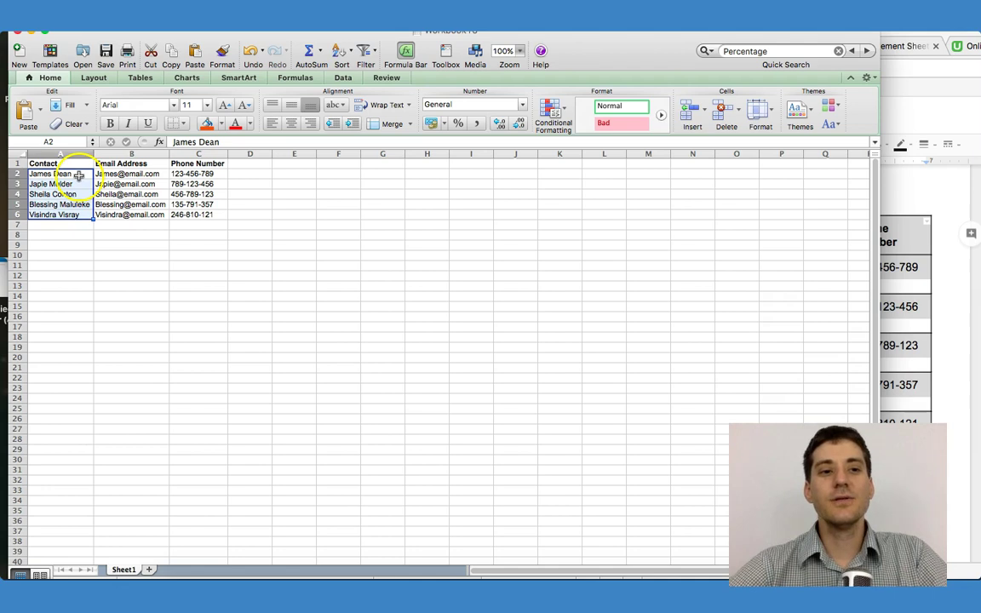
left_click(53, 154)
right_click(55, 152)
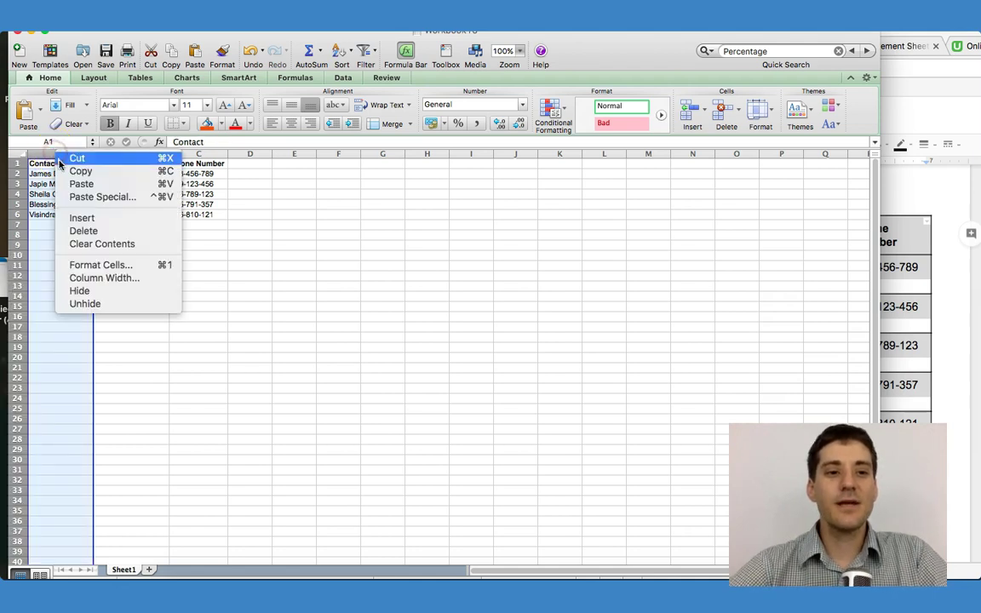
left_click(77, 217)
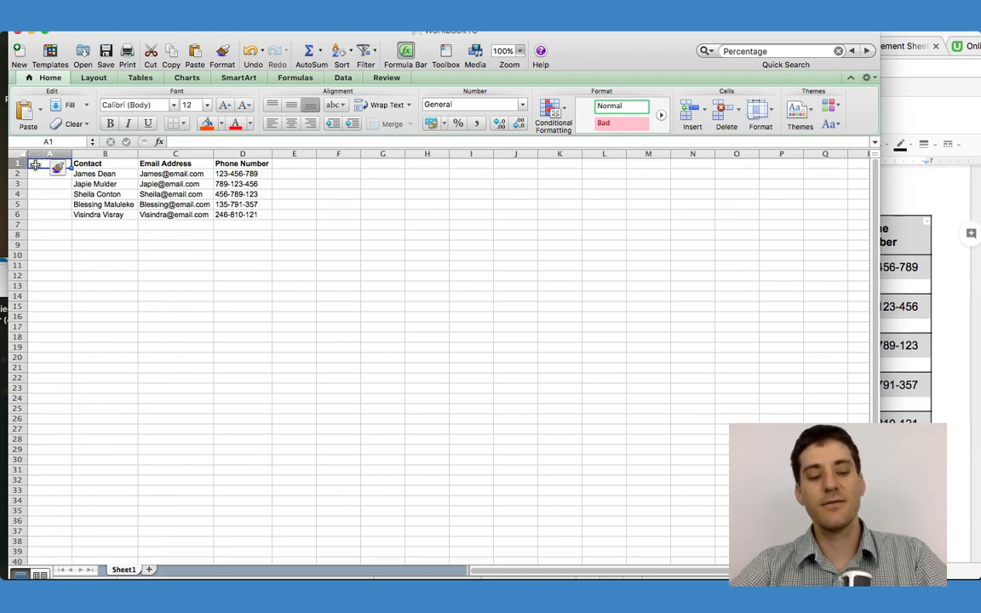
- Enter the heading First Name in A1 and replace the Contact heading in B1 with Last Name
type("First Name")
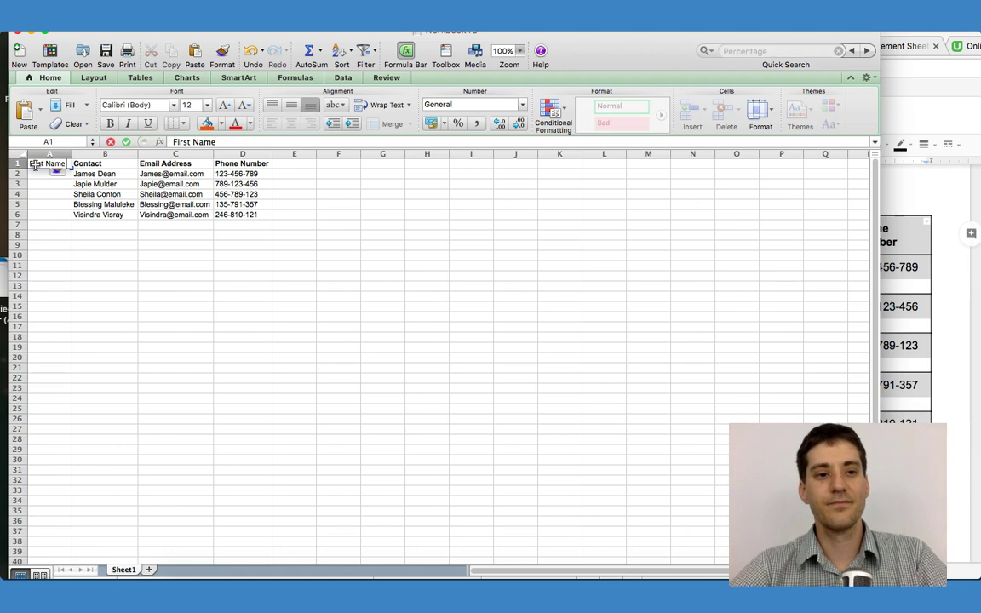
left_click(49, 203)
left_click(89, 164)
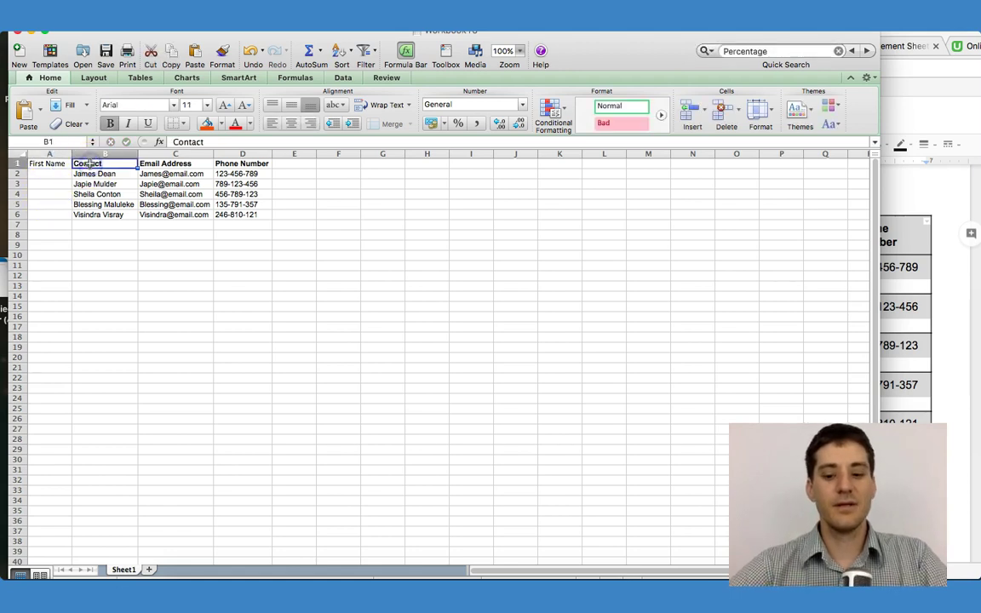
type("Last Name")
left_click(96, 194)
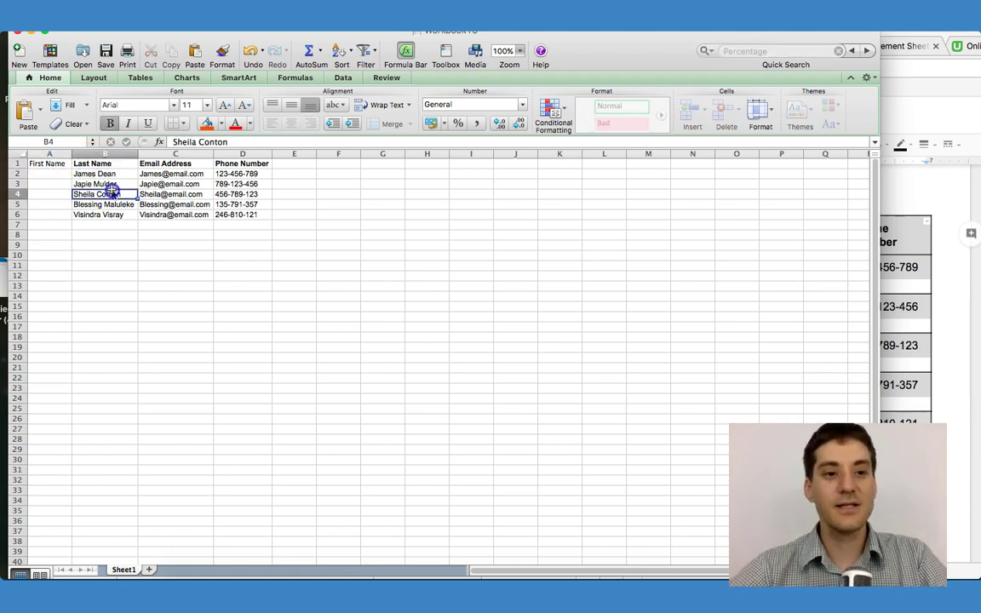
- Fill A2 to A6 of the First Name column with each contact's first name, taken from the full names beside it
left_click(60, 174)
type("James")
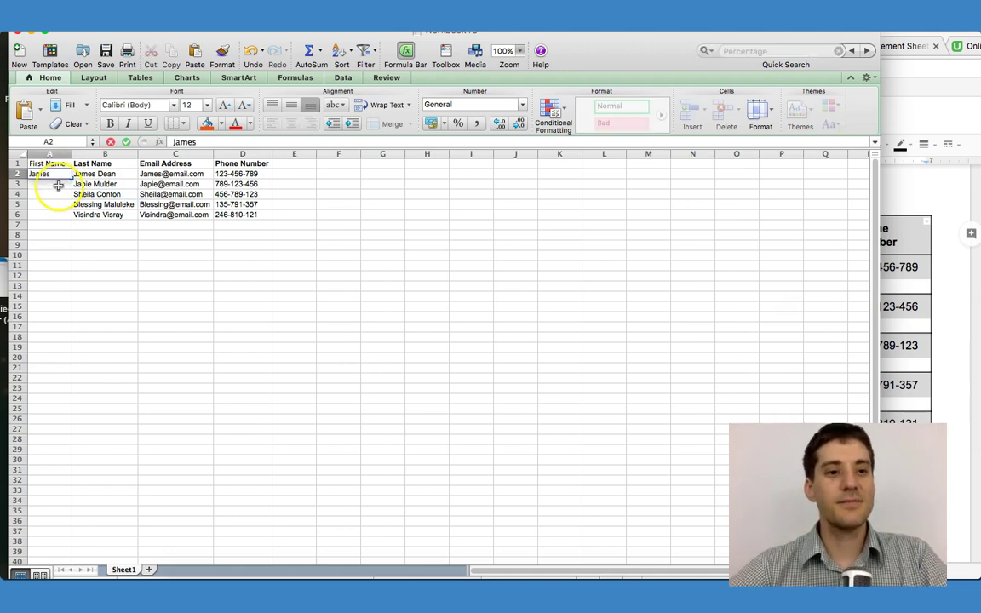
left_click(56, 183)
type("Japie")
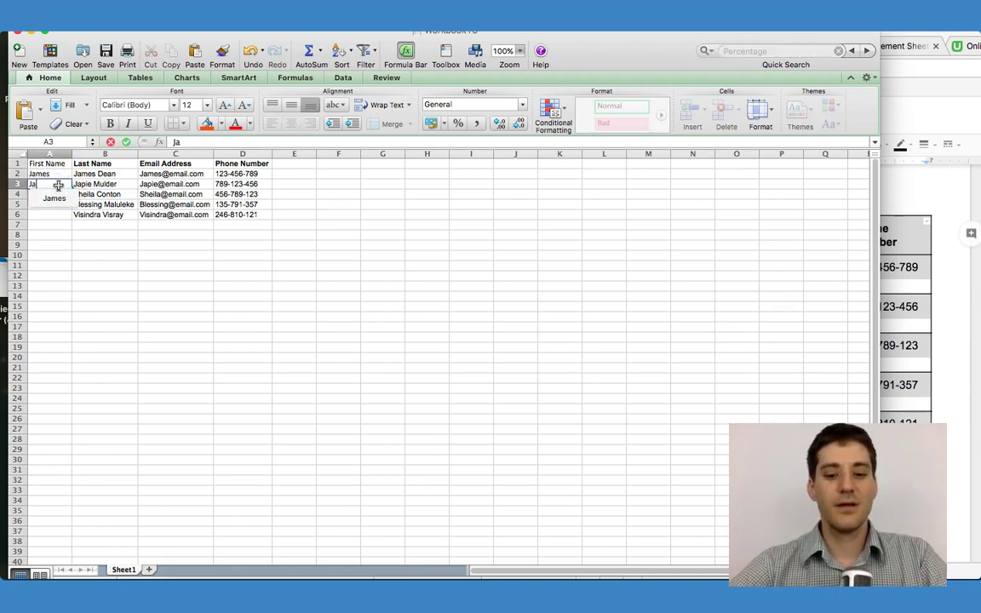
left_click(57, 195)
type("Sheila")
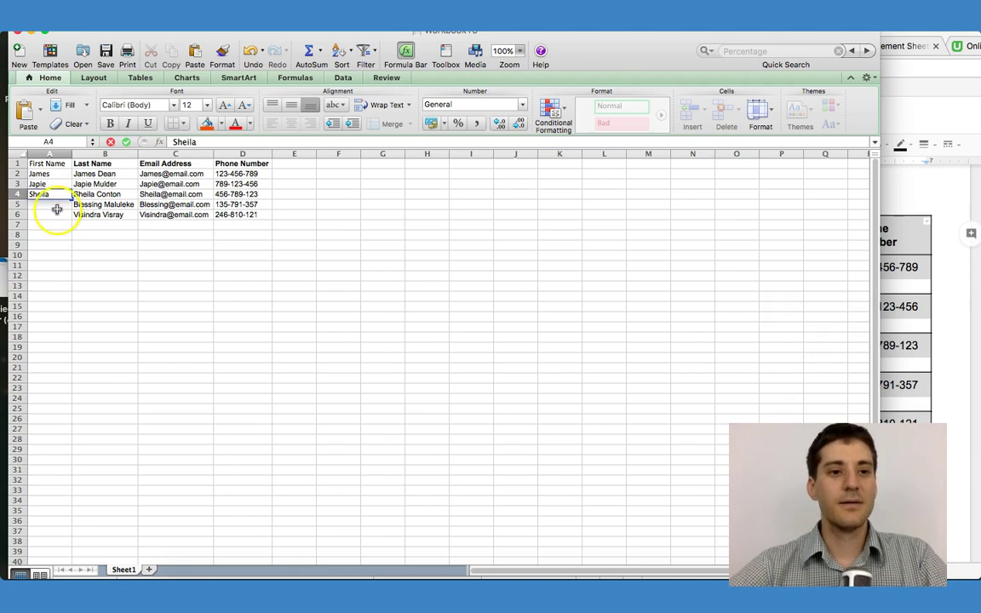
left_click(57, 206)
type("Blessing")
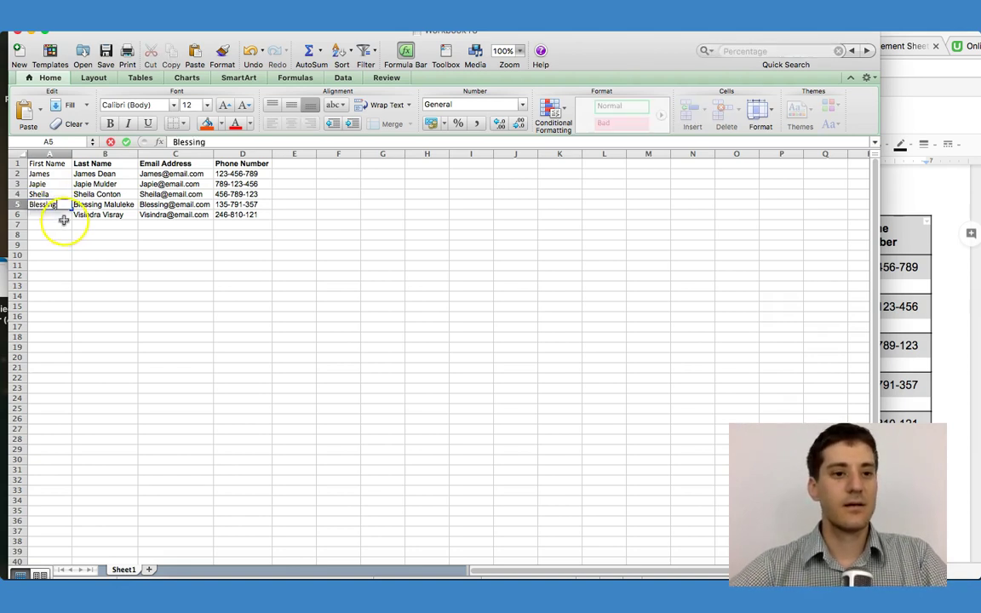
left_click(60, 214)
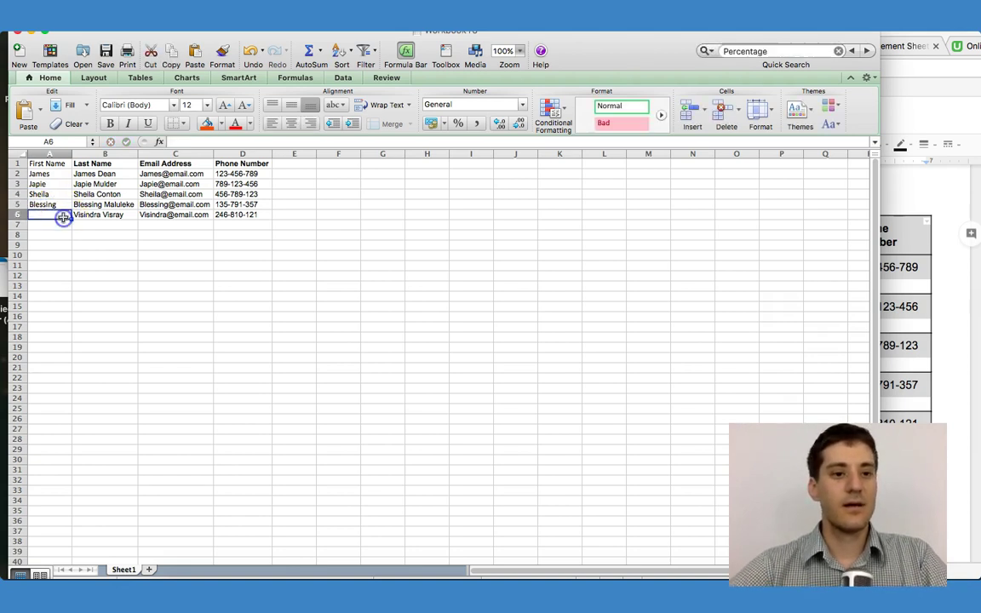
type("Visandra")
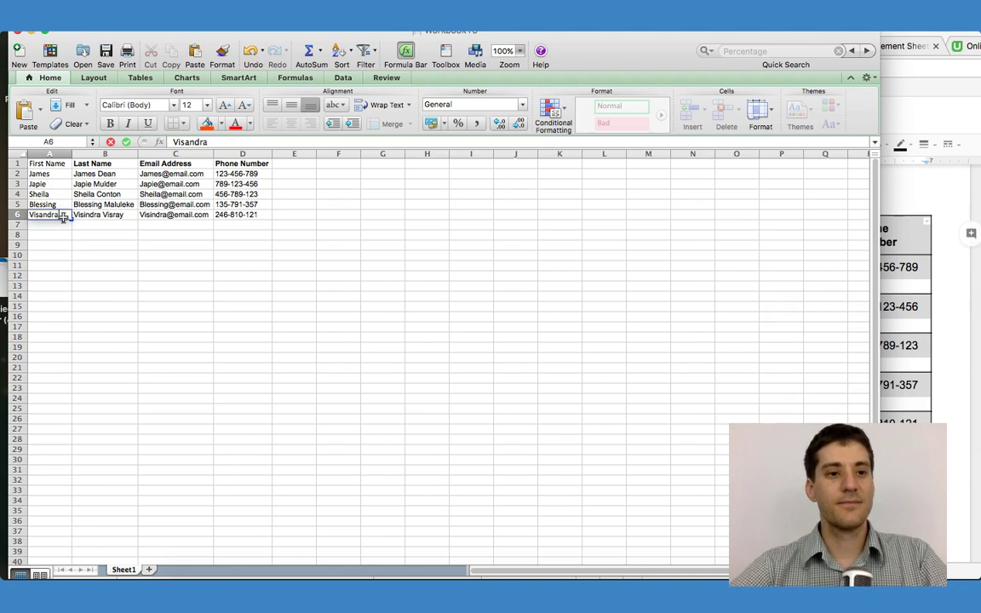
- Remove the first name from each entry in B2 to B6 so the Last Name column holds only surnames
left_click(92, 174)
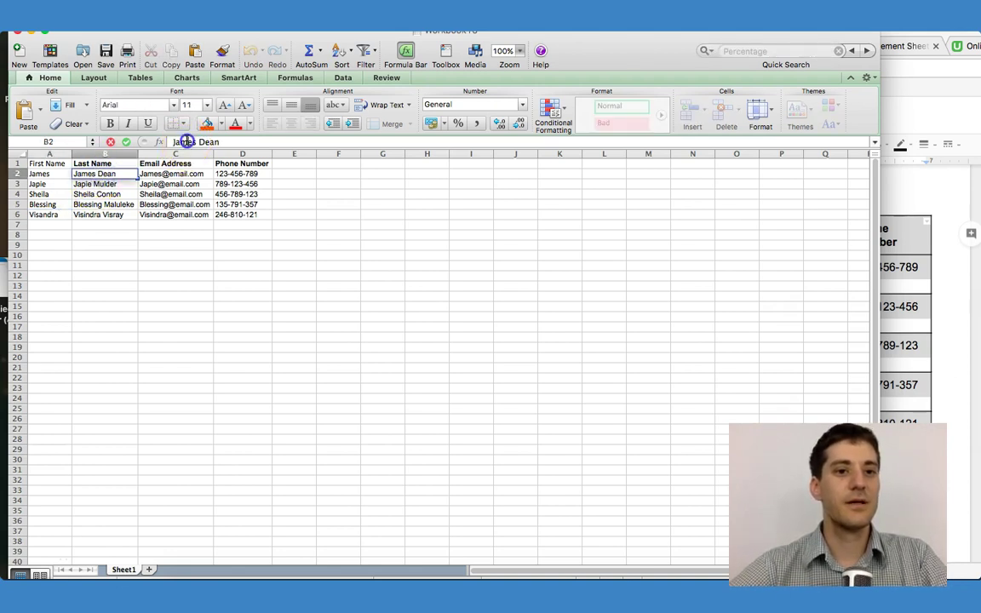
double_click(185, 141)
type("\\")
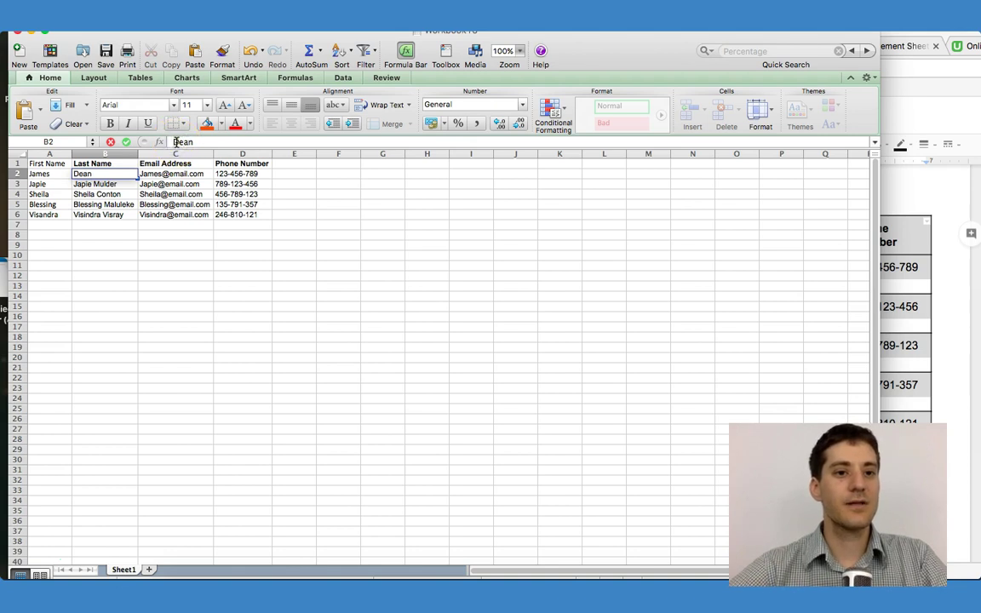
left_click(107, 184)
left_click(194, 142)
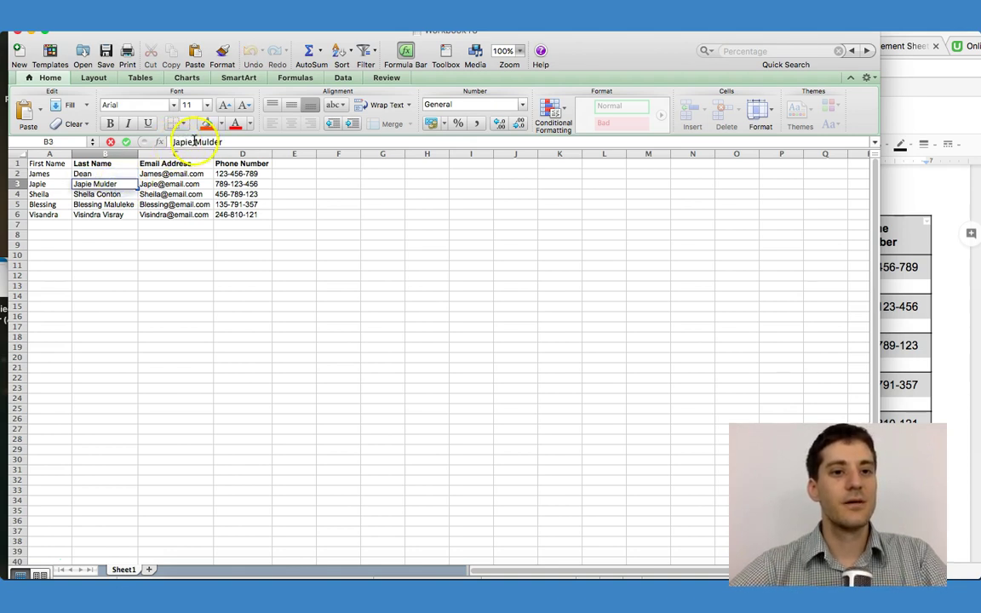
key("BackSpace")
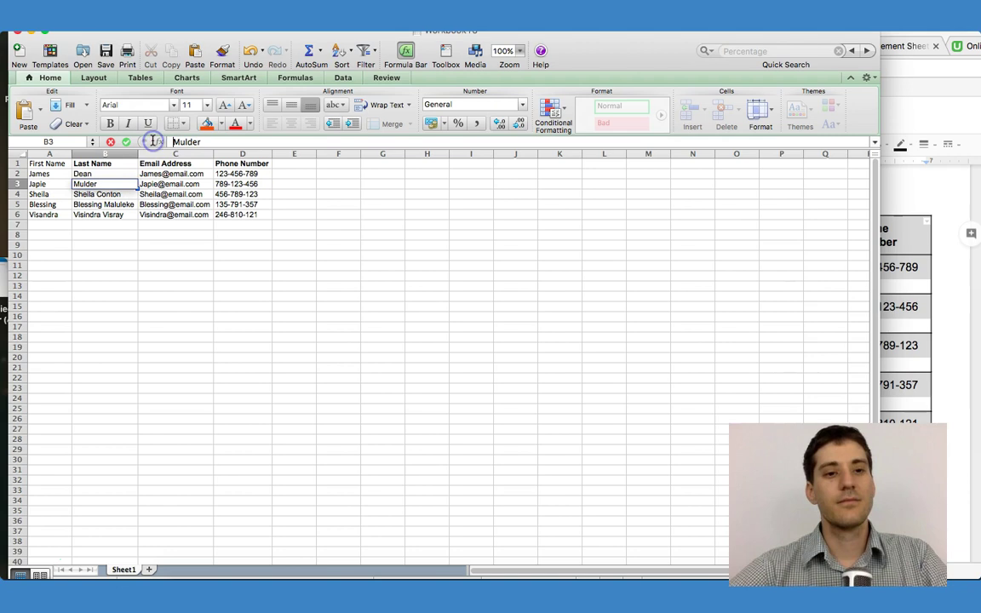
left_click(97, 194)
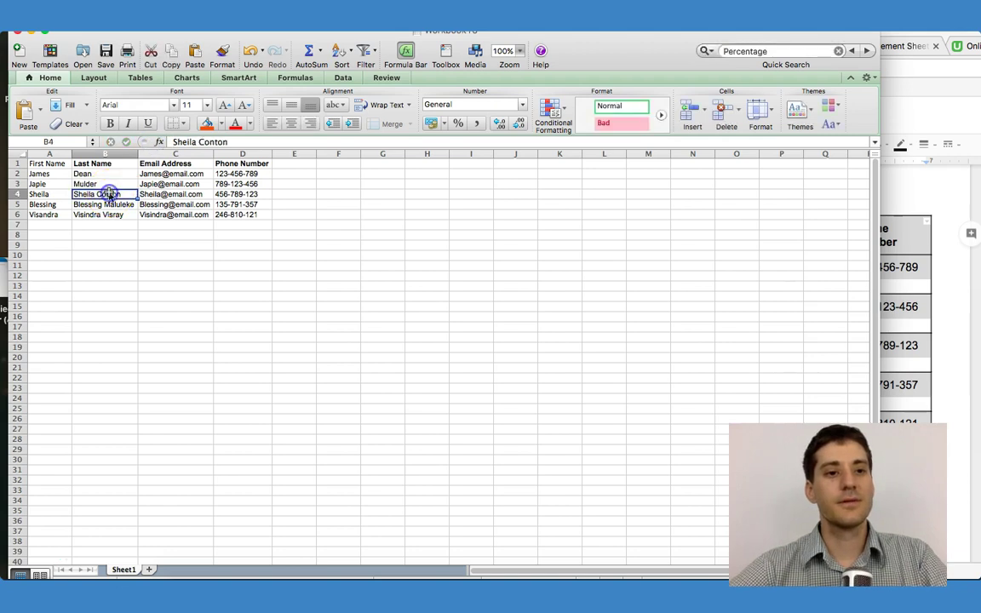
double_click(198, 142)
key("BackSpace")
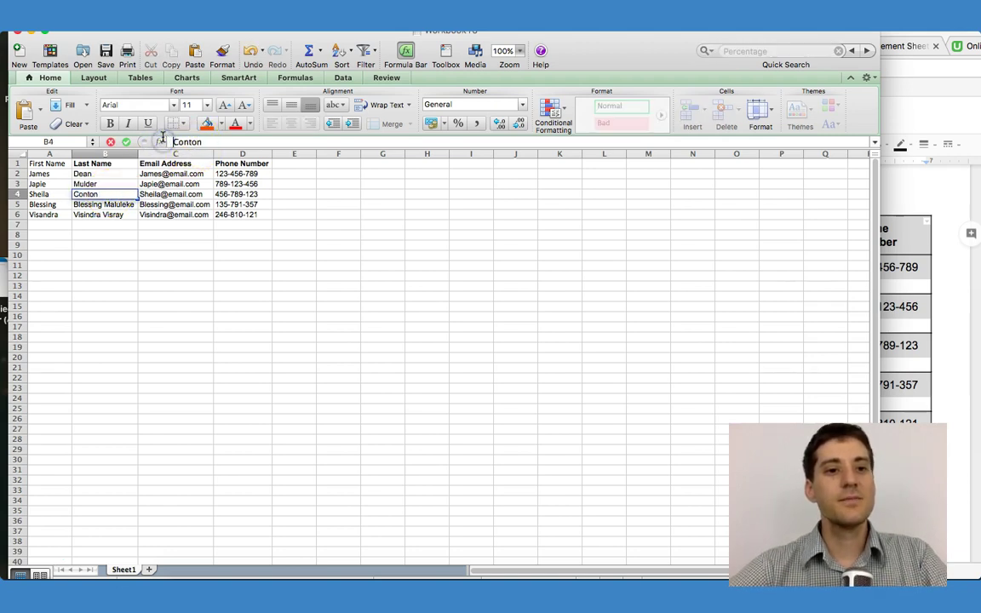
left_click(126, 204)
double_click(191, 141)
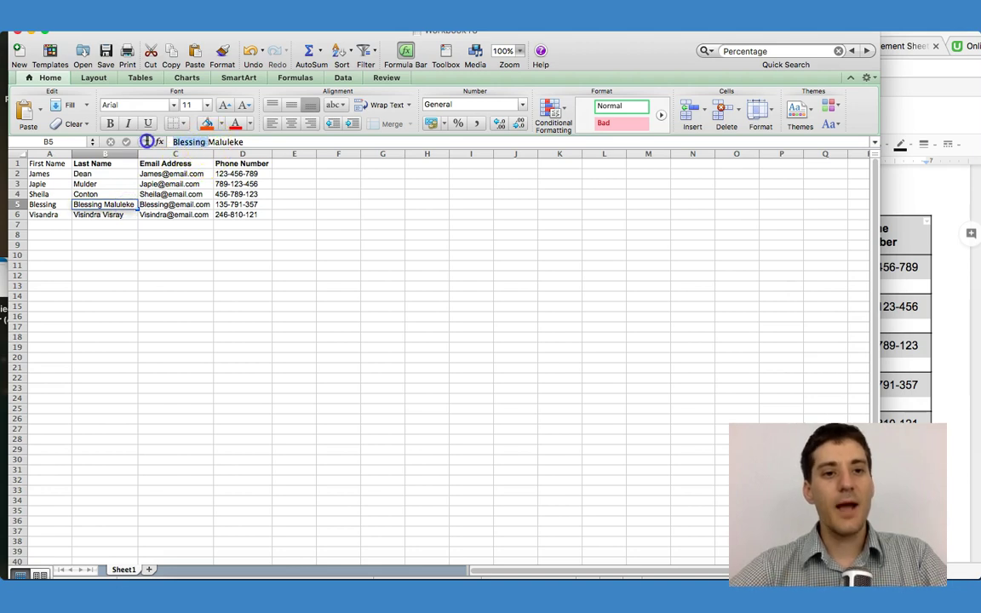
key("BackSpace")
left_click(122, 213)
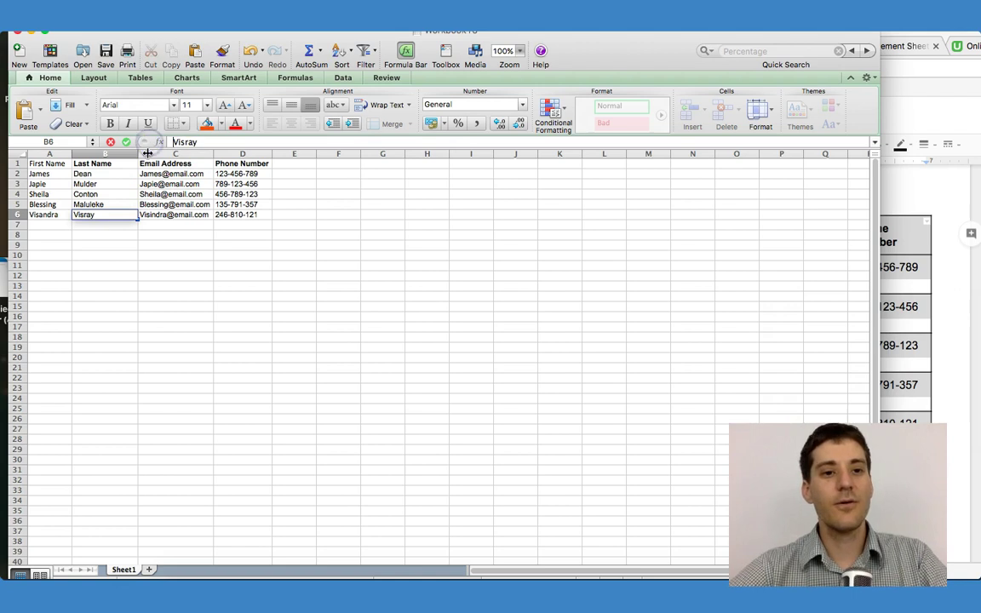
left_click(161, 264)
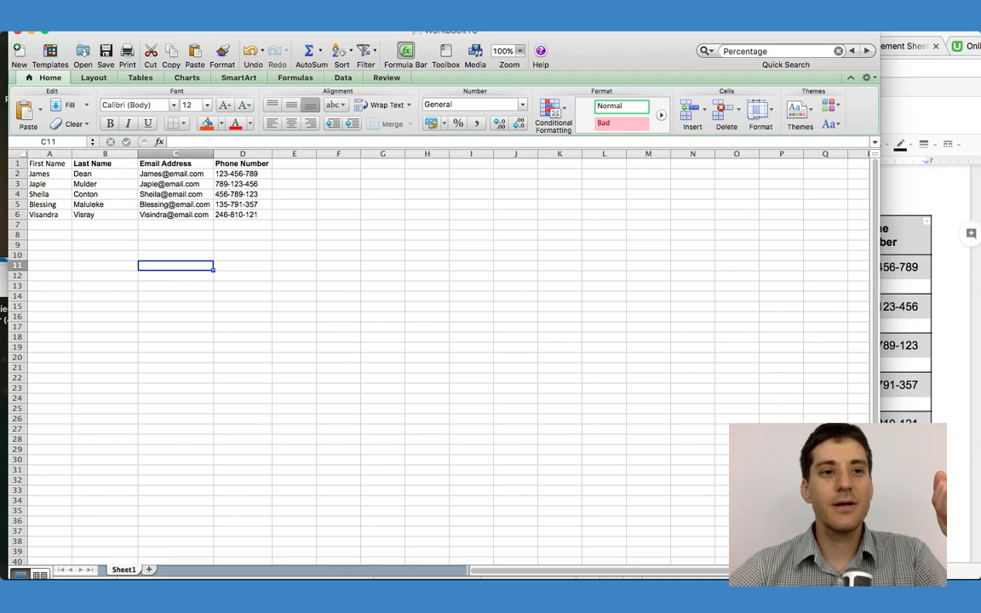
- Save the workbook in Downloads as Comma Separated Values (.csv) named Contacts for Upload to Acounts 10-5-17, accepting the loss of unsupported features
left_click(81, 24)
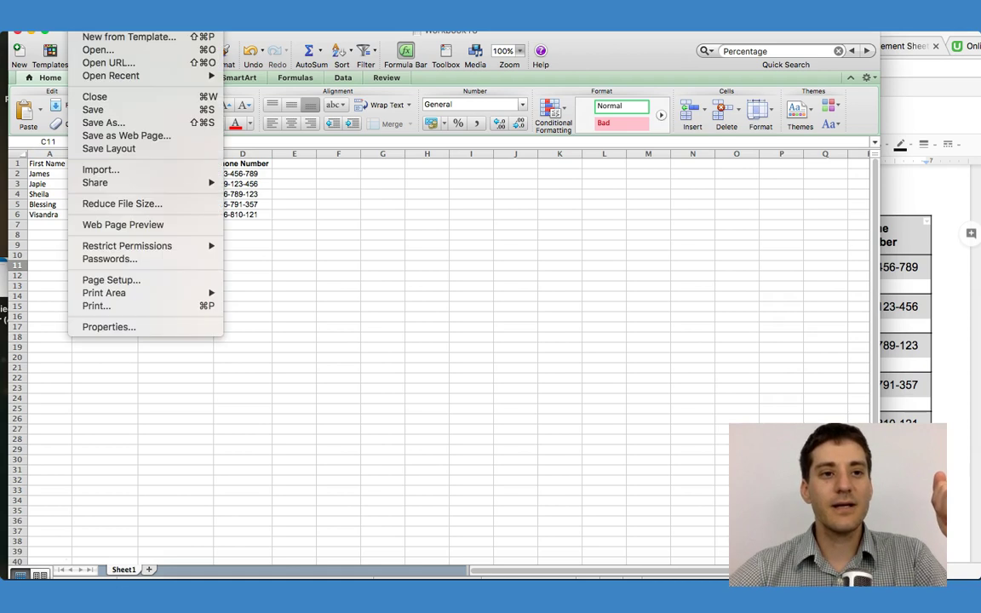
left_click(103, 123)
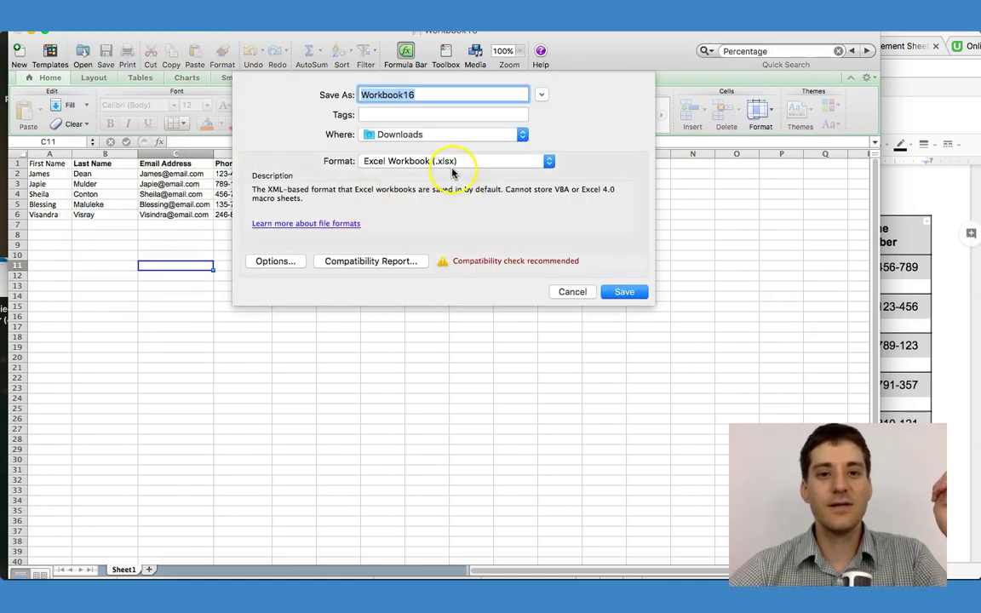
left_click(451, 162)
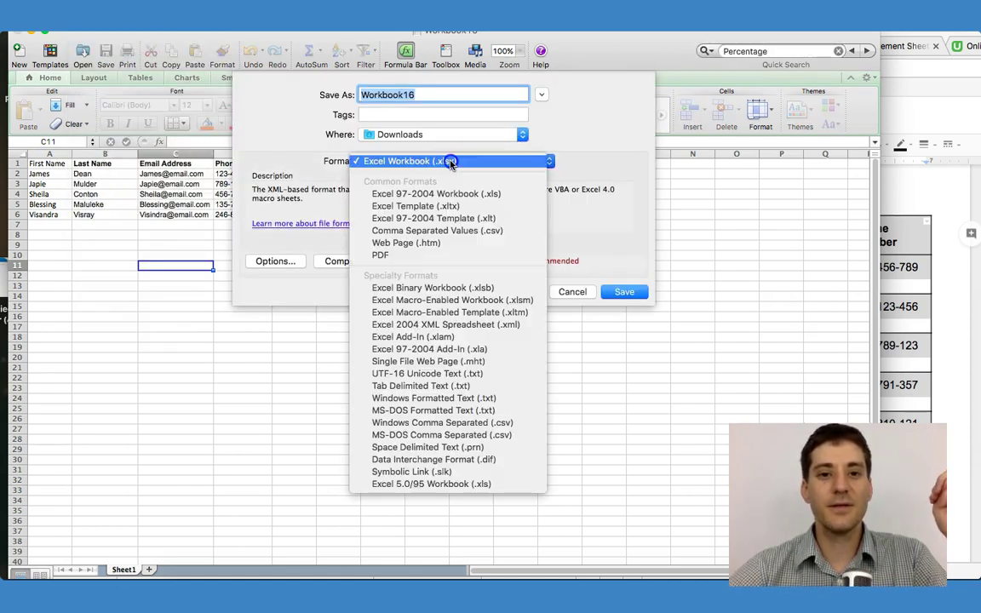
left_click(423, 230)
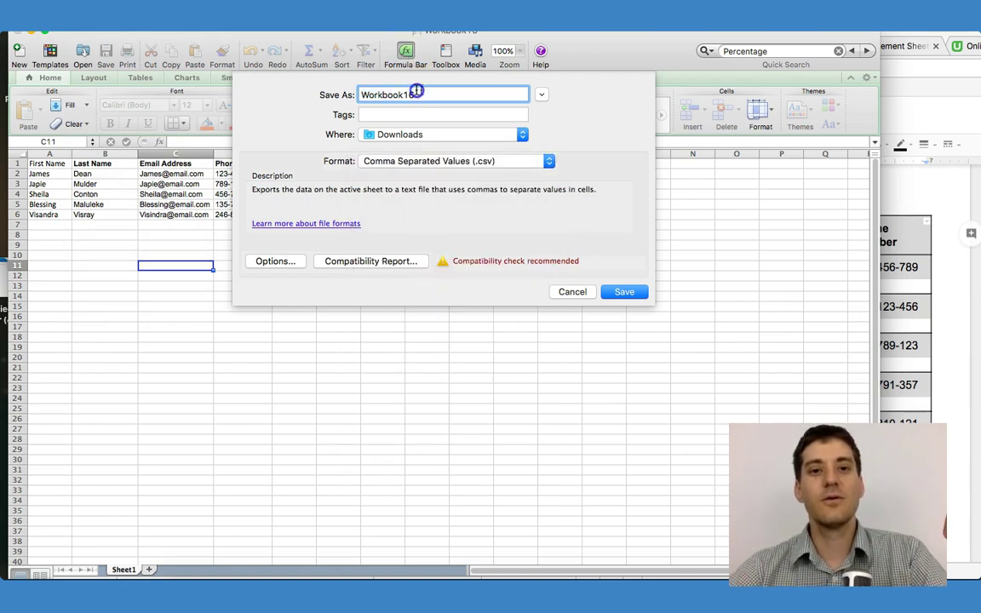
left_click(345, 90)
type("C")
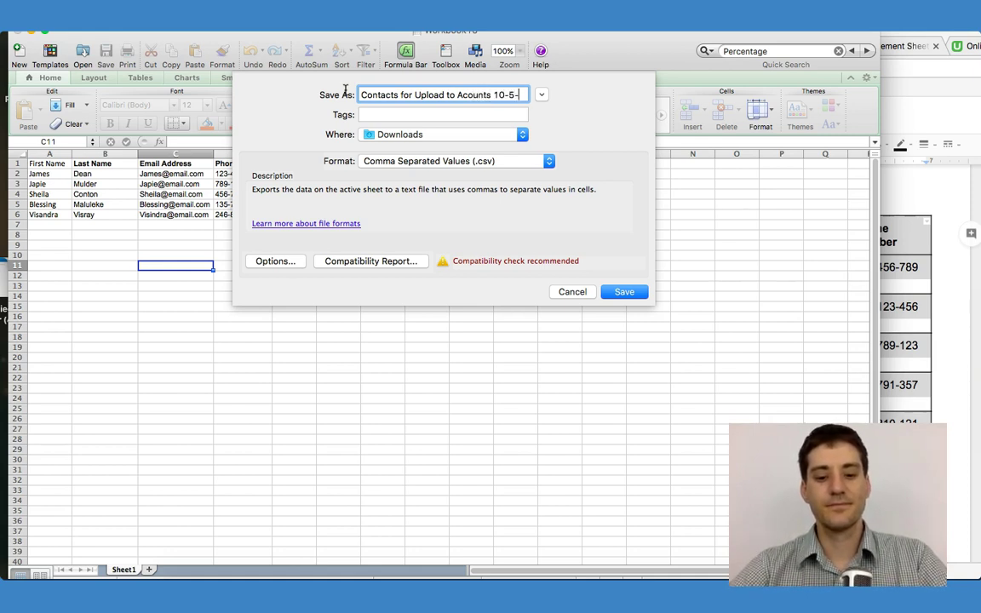
type("17")
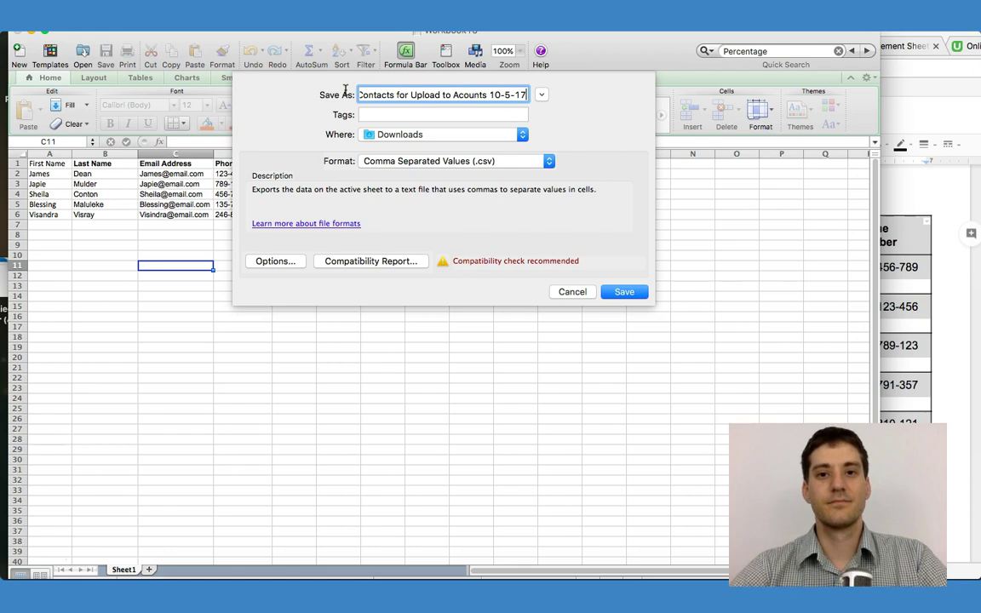
left_click(631, 294)
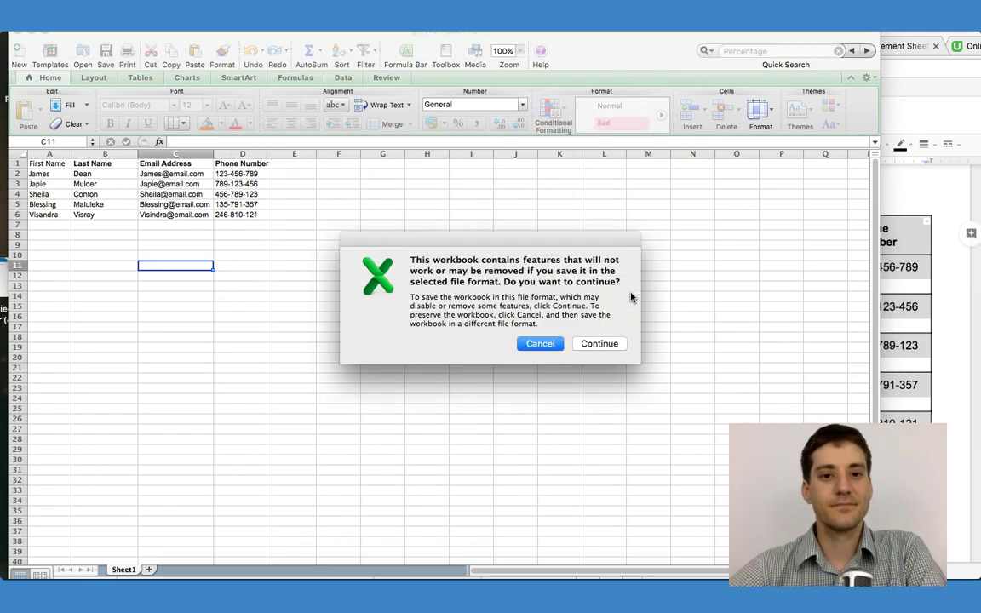
left_click(603, 344)
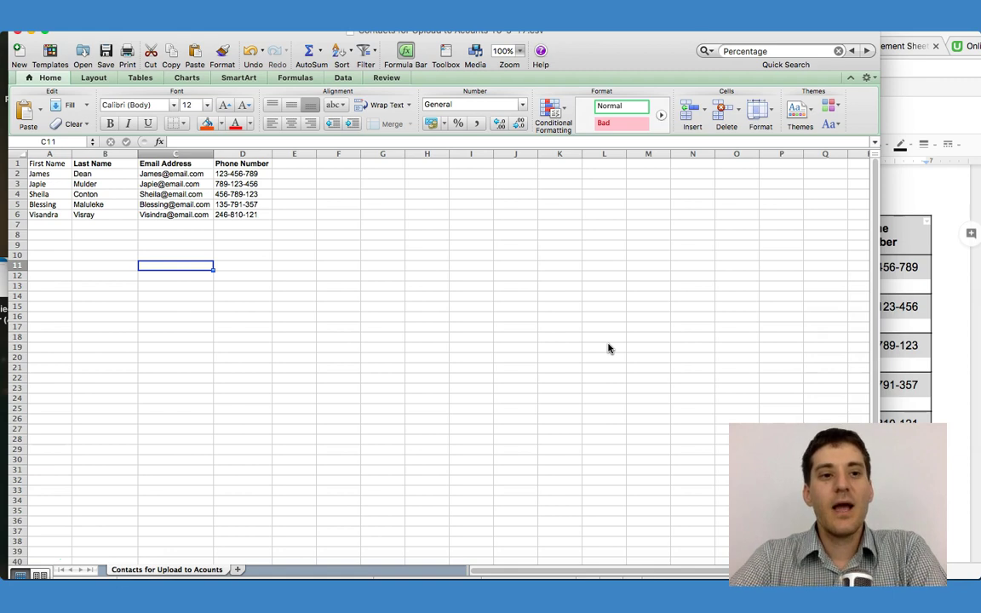
- Add an Account ID heading in E1, right after the Phone Number column
left_click(293, 164)
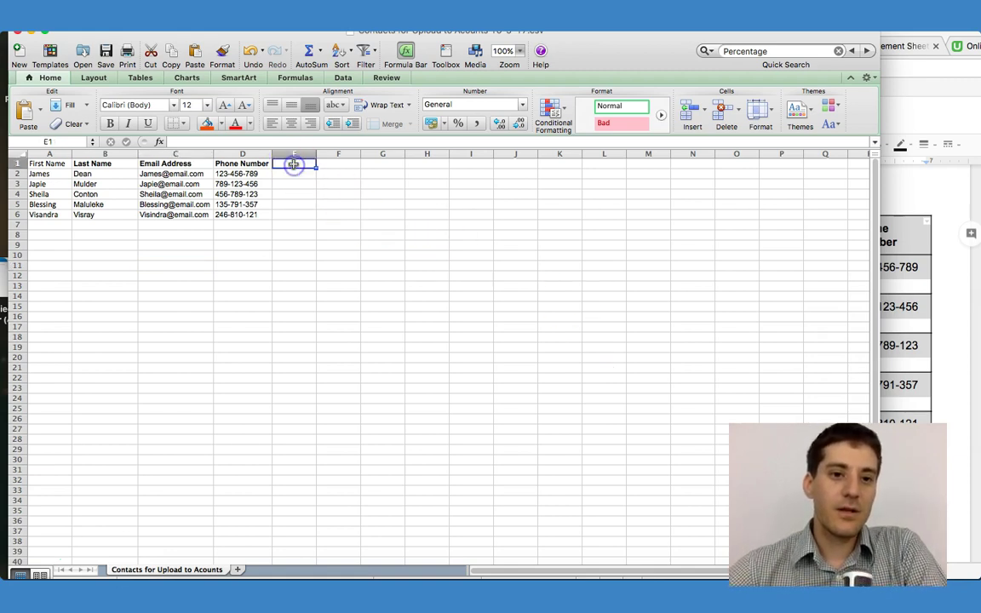
type("Account ID")
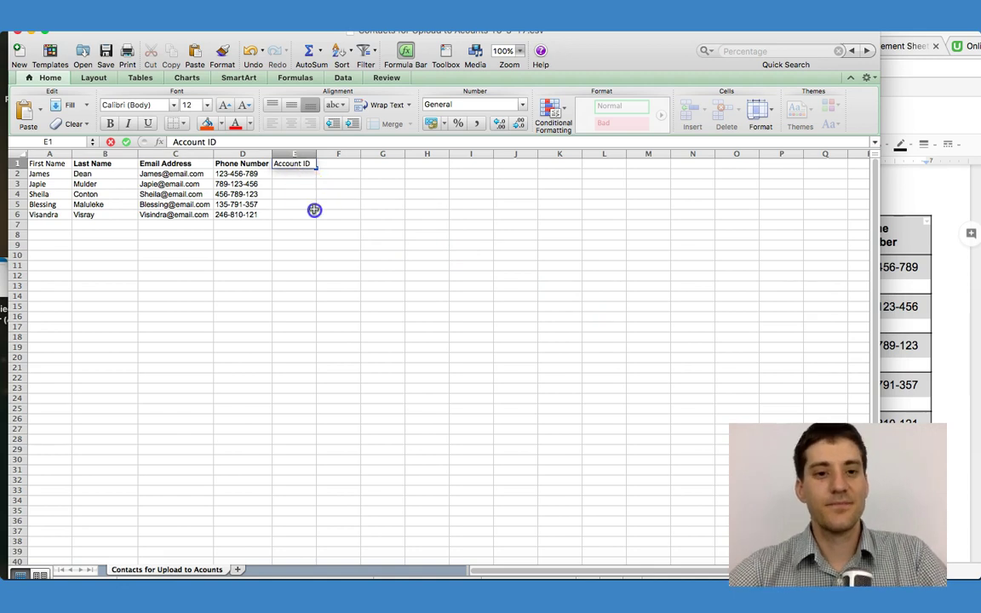
left_click(314, 210)
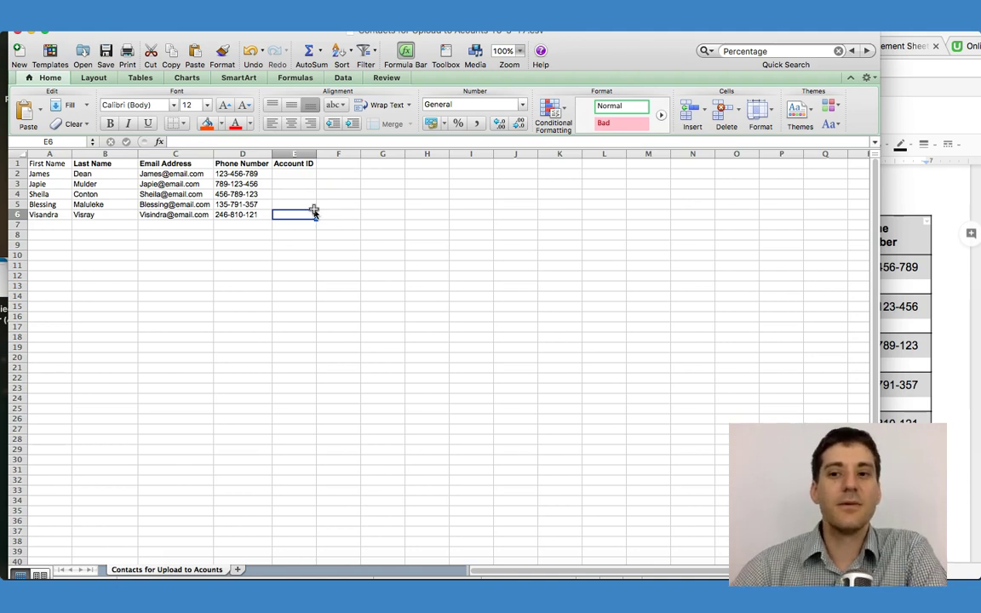
- Copy the Account Name column from the Report Scenarios table into the contacts sheet starting at F1, and widen column F to fit
left_click(892, 223)
left_click(424, 266)
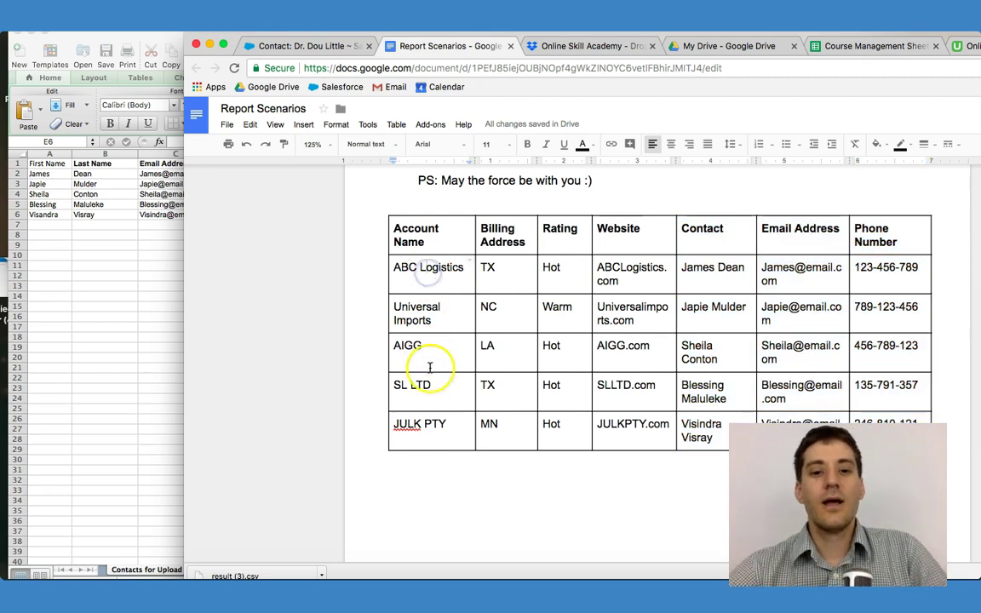
left_click_drag(432, 421, 413, 245)
key("super+c")
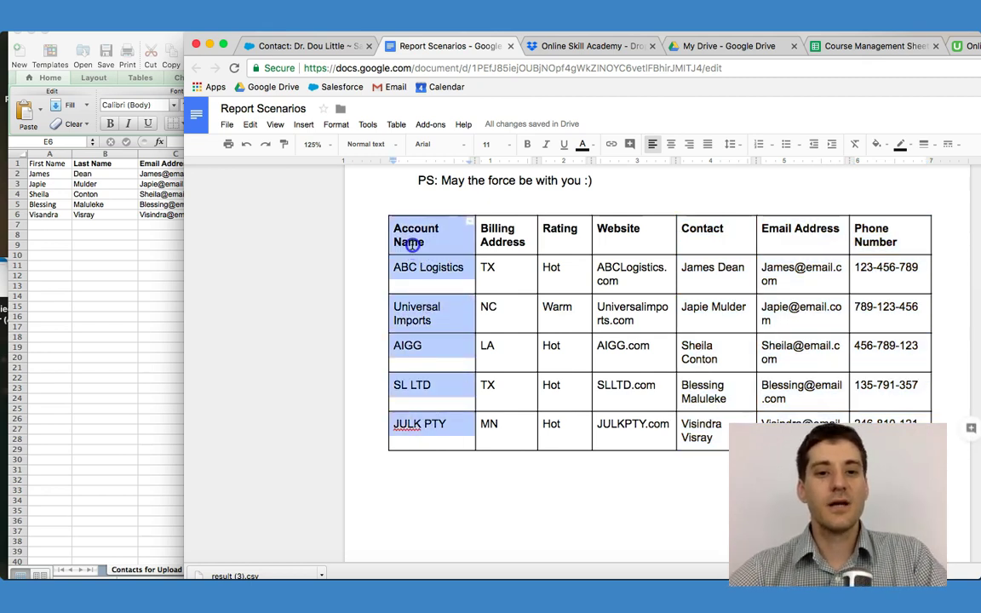
left_click(145, 317)
left_click(347, 162)
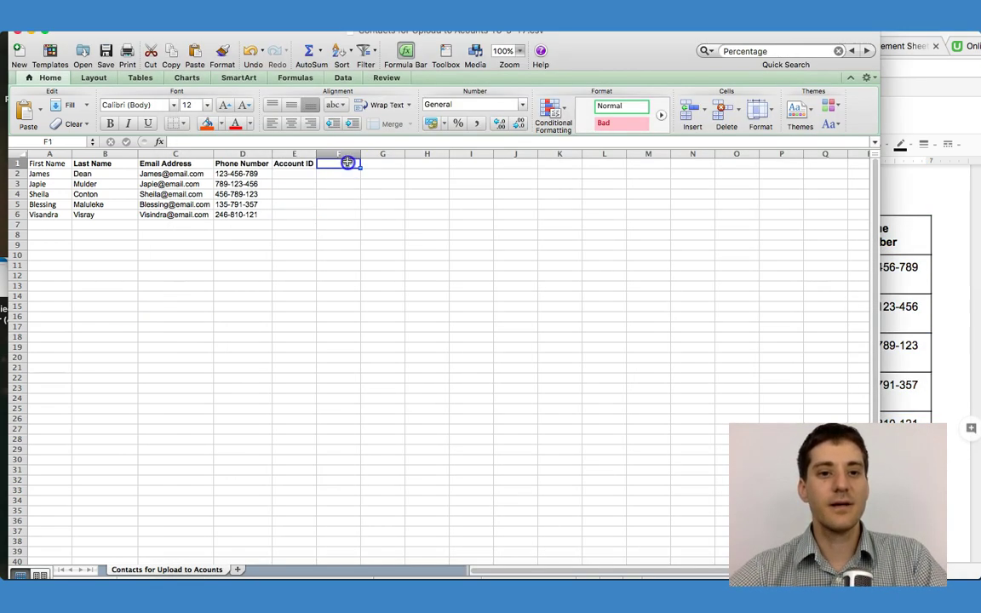
key("super+v")
left_click(339, 245)
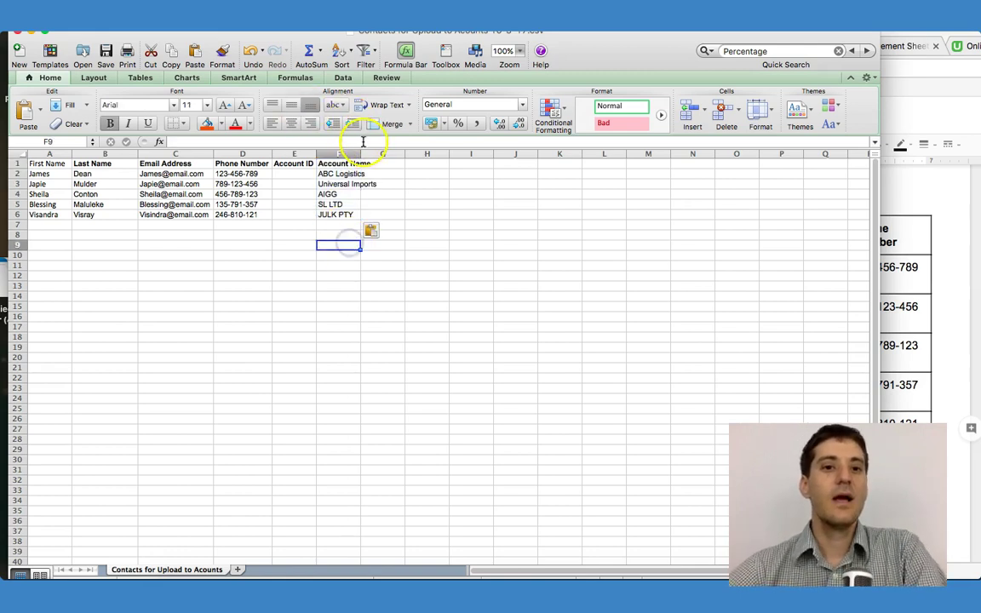
left_click_drag(361, 149, 378, 151)
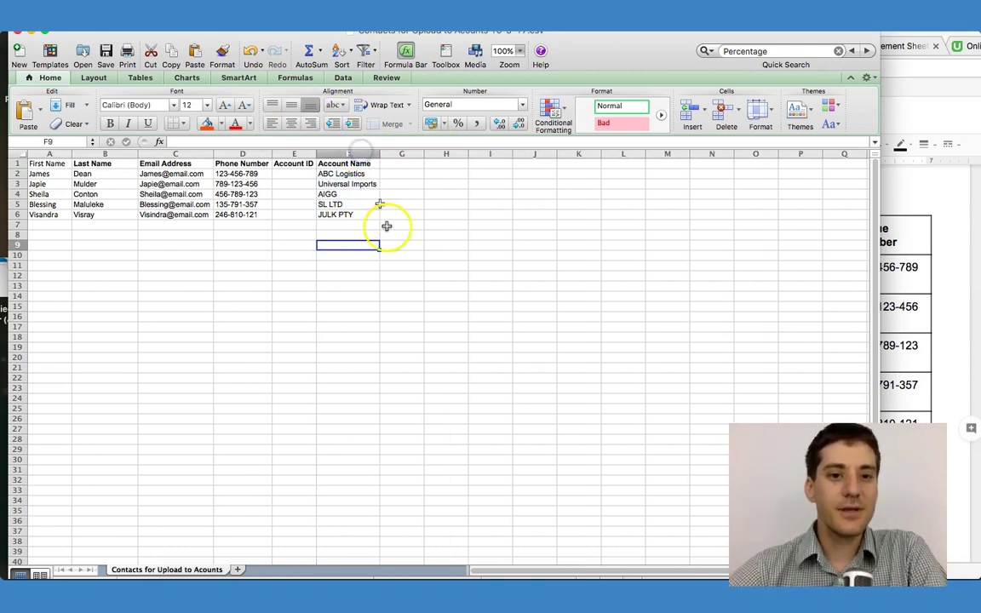
left_click(295, 174)
left_click_drag(295, 177, 294, 217)
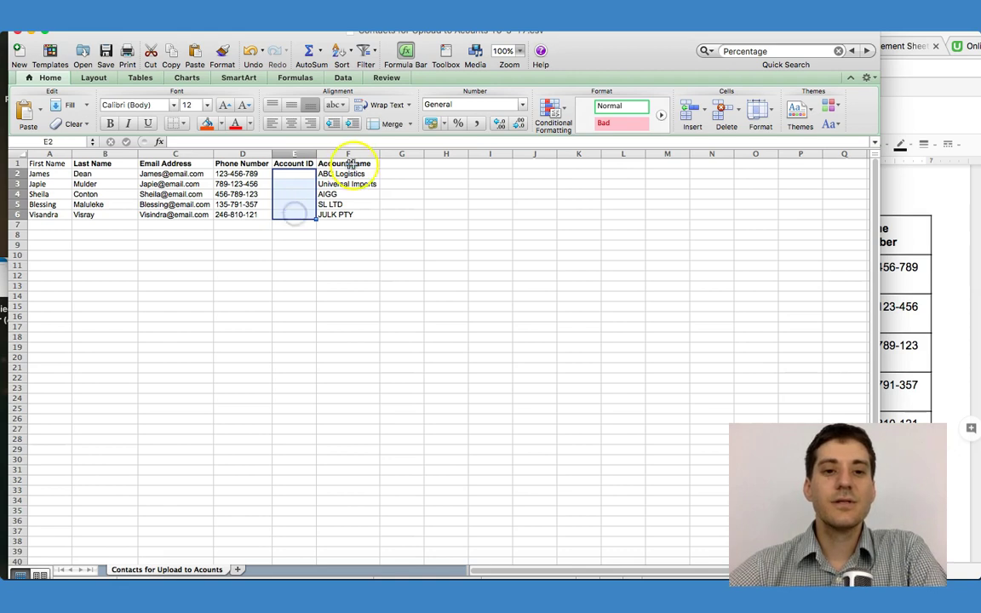
left_click_drag(350, 174, 347, 213)
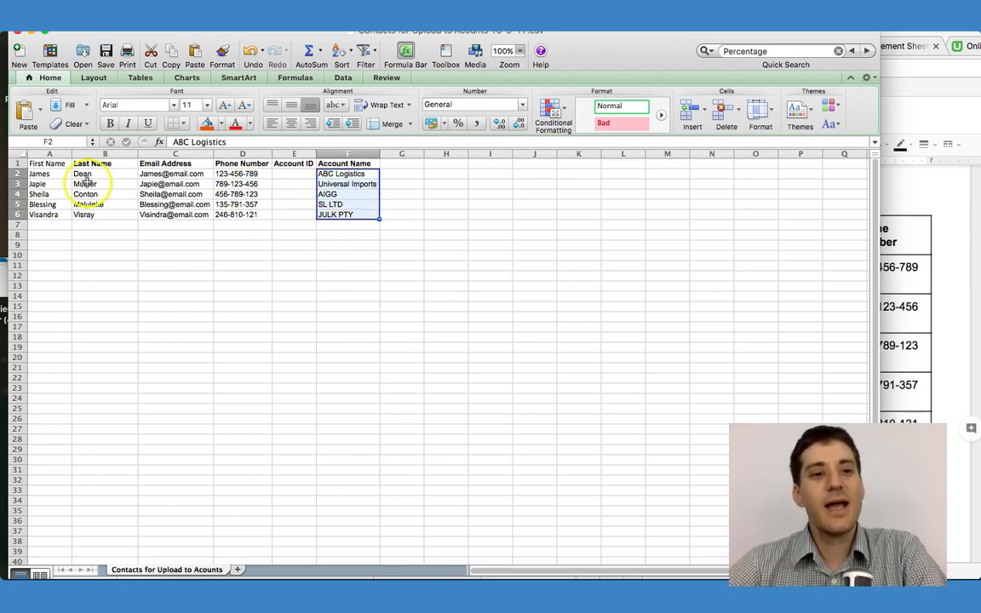
left_click(350, 174)
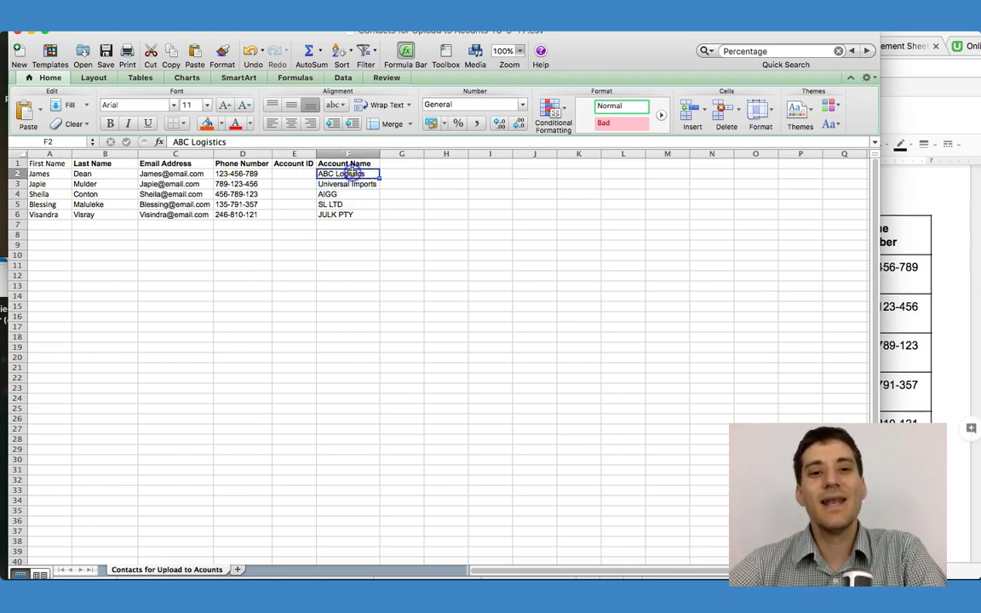
left_click_drag(298, 164, 301, 210)
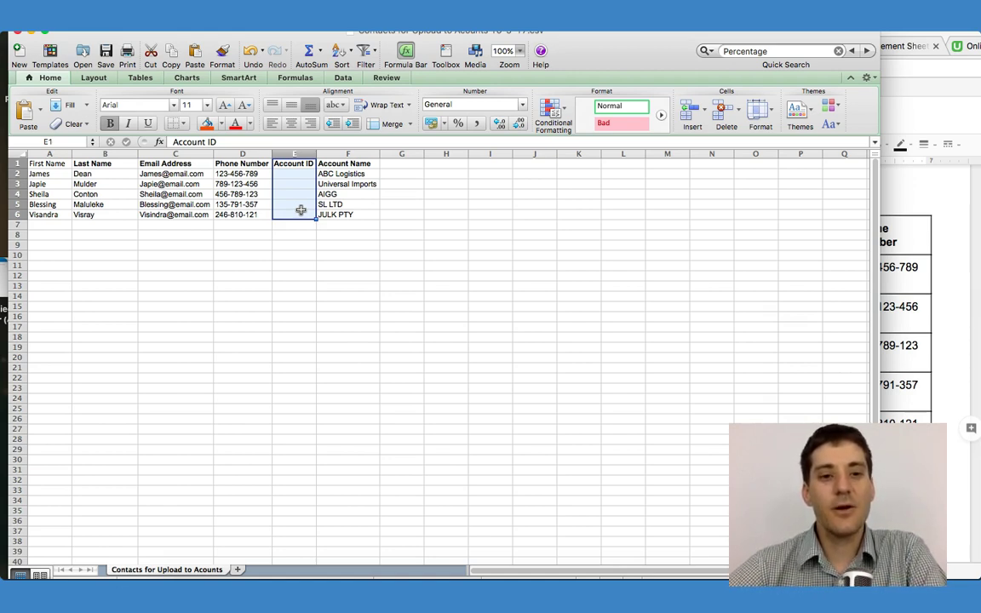
- Switch to Salesforce and create a new report of the Accounts type, searching the report types for "accounts"
left_click(891, 35)
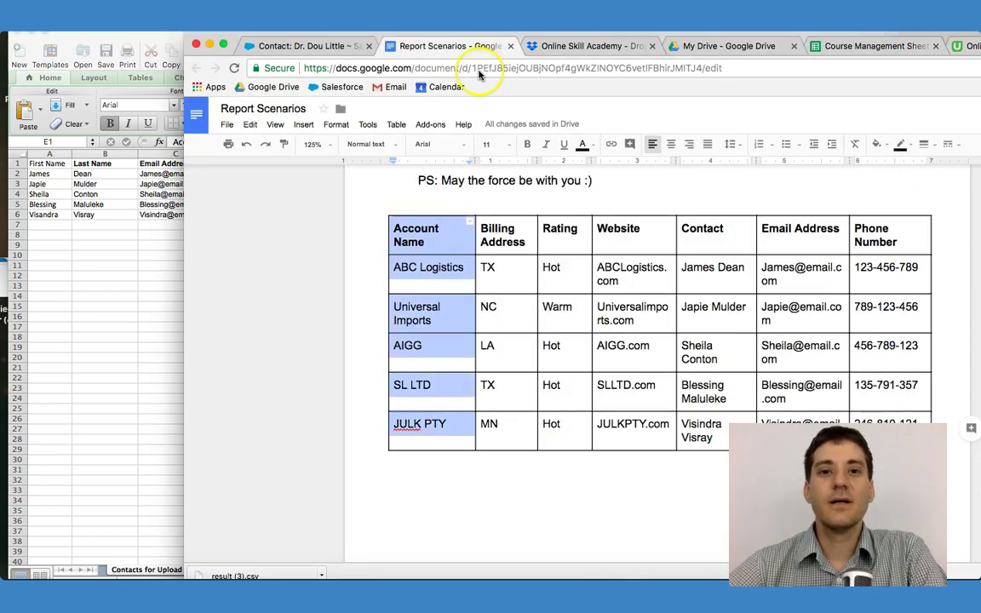
left_click(313, 46)
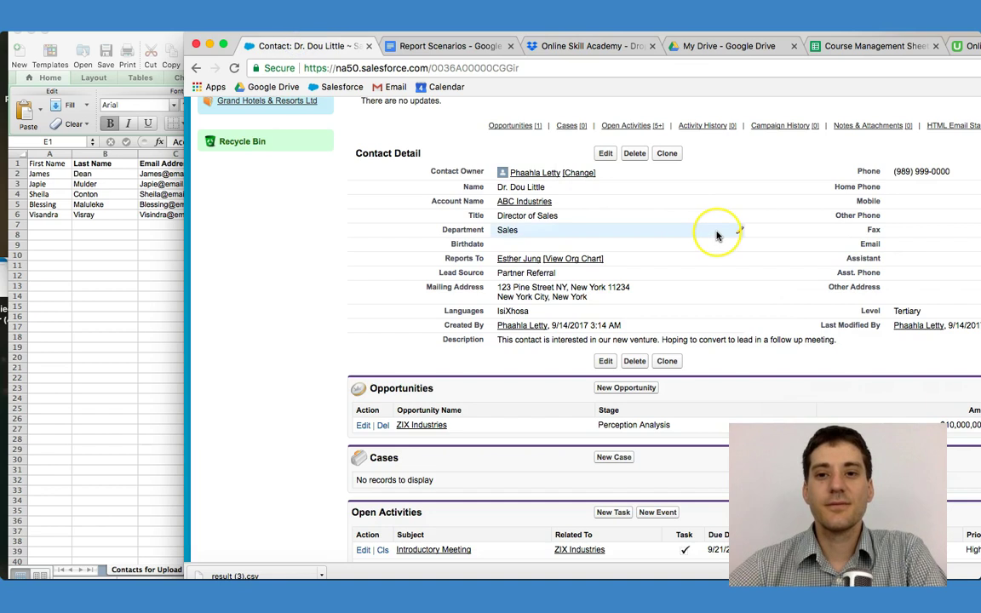
scroll(722, 233, "up", 5)
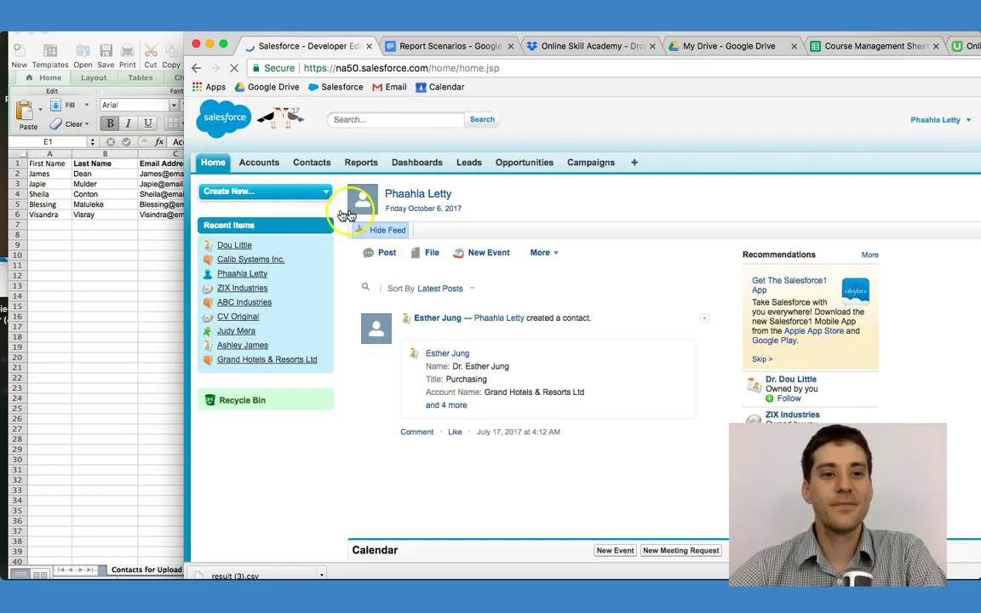
left_click(326, 194)
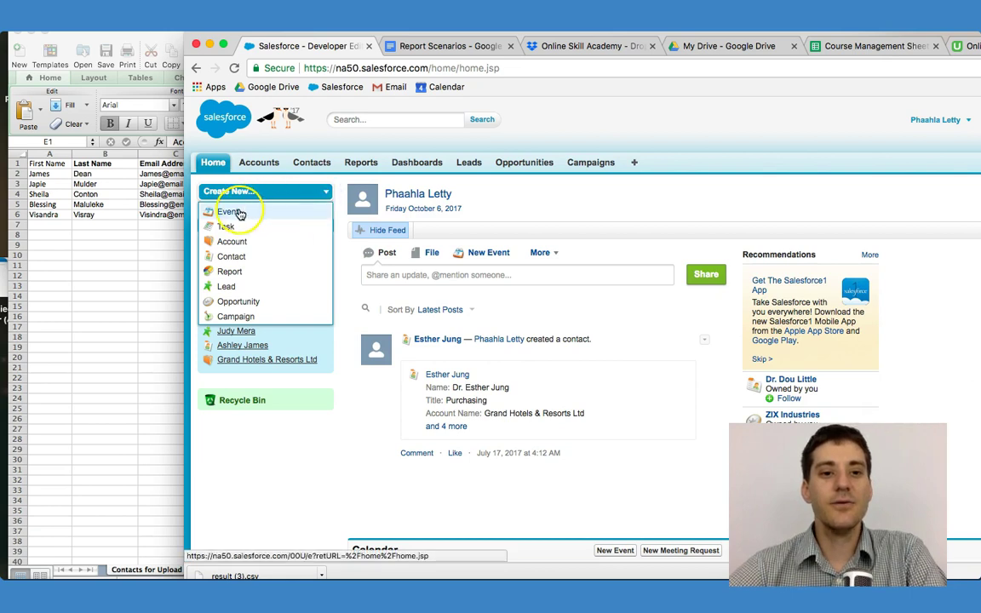
left_click(229, 271)
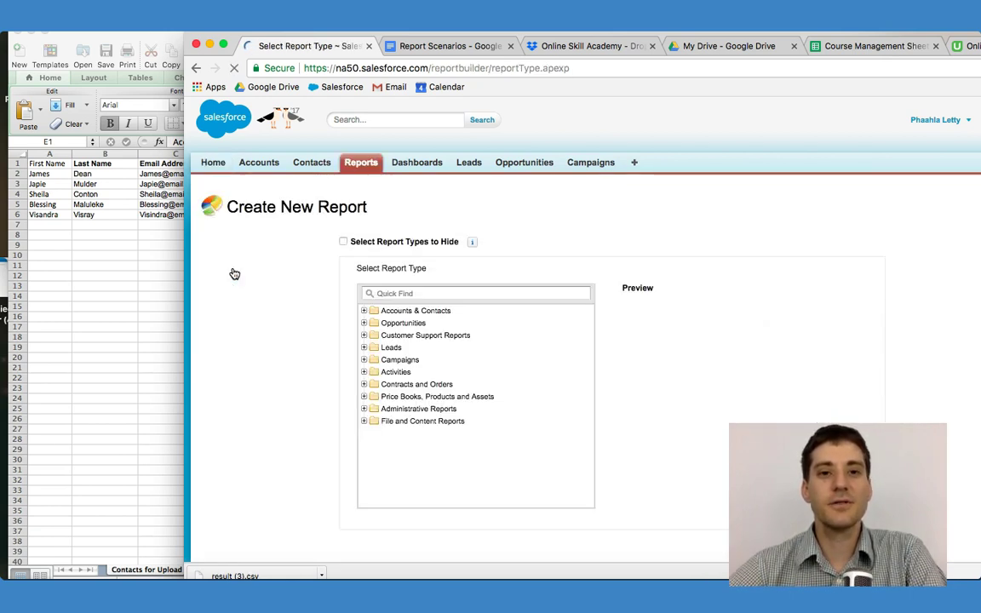
left_click(441, 293)
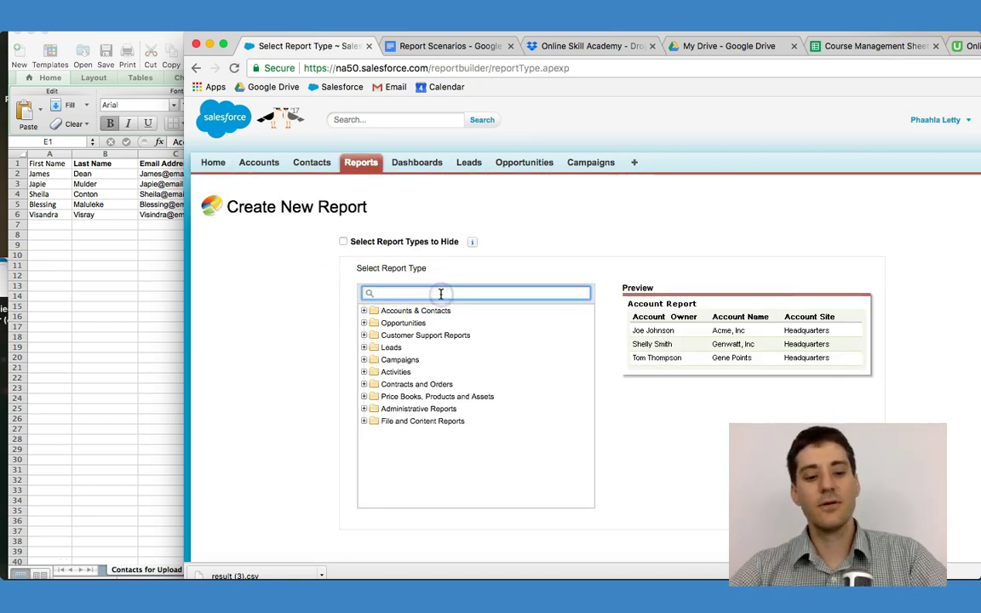
type("ac")
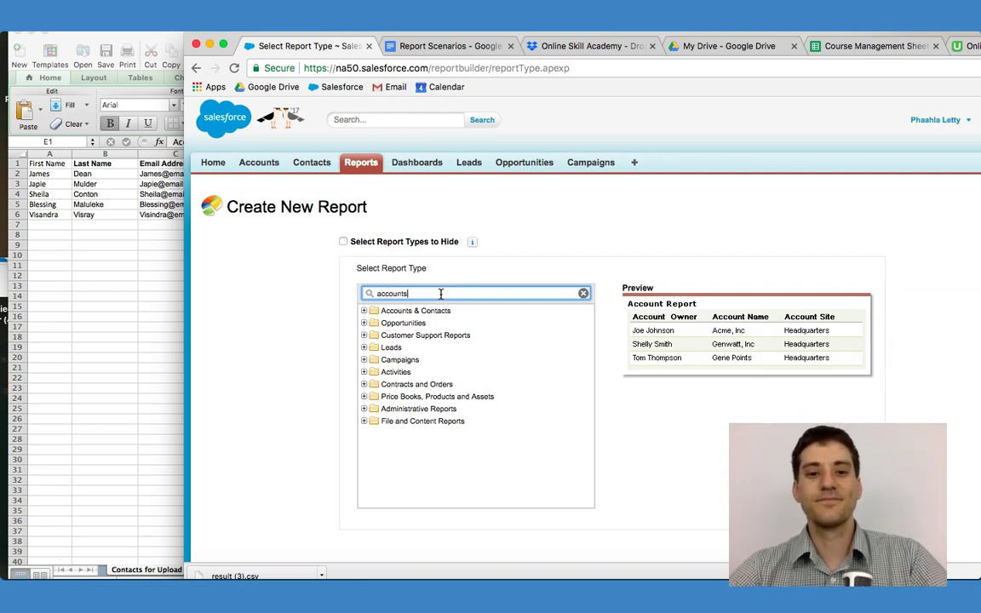
type("counts")
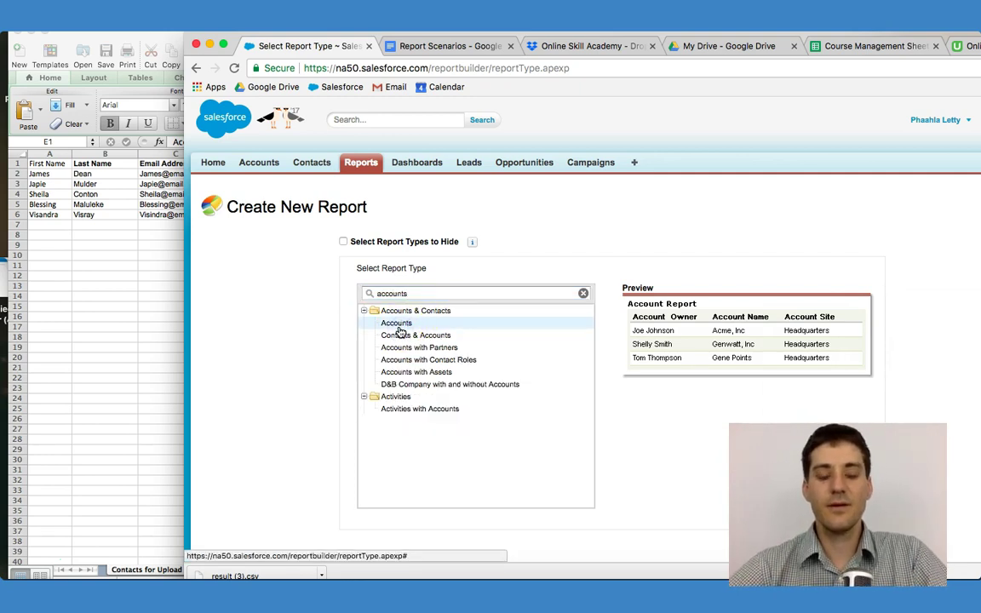
left_click(399, 325)
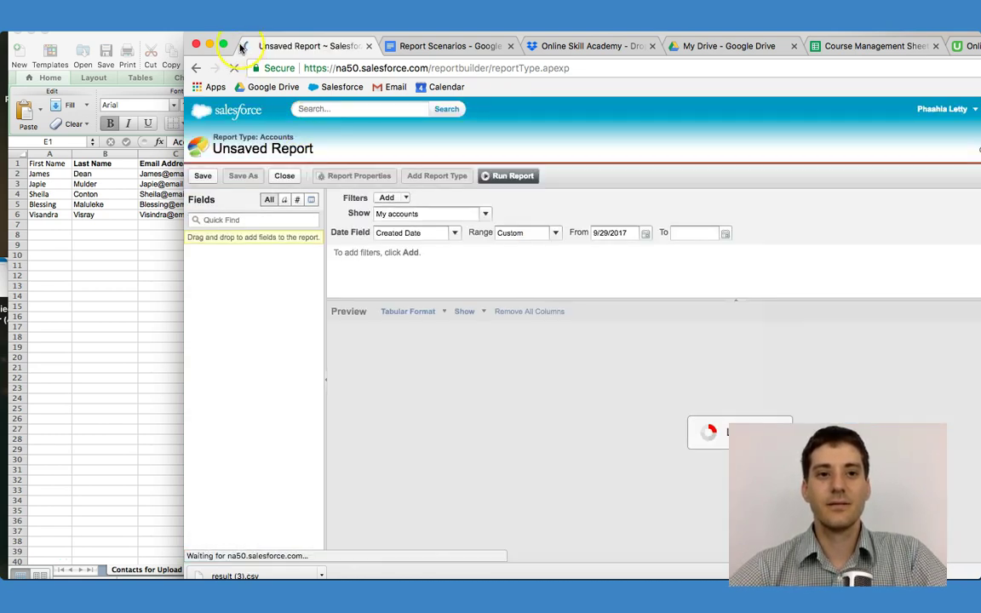
- Save the report as Account Upload For Document 10-5-2017 in My Personal Custom Reports and run it
left_click_drag(477, 37, 377, 23)
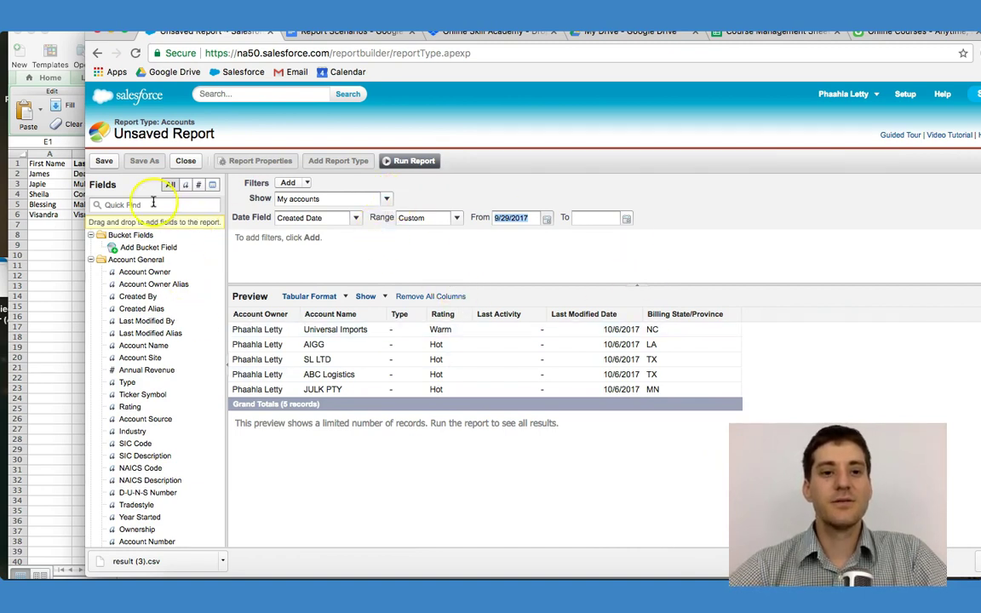
left_click(104, 162)
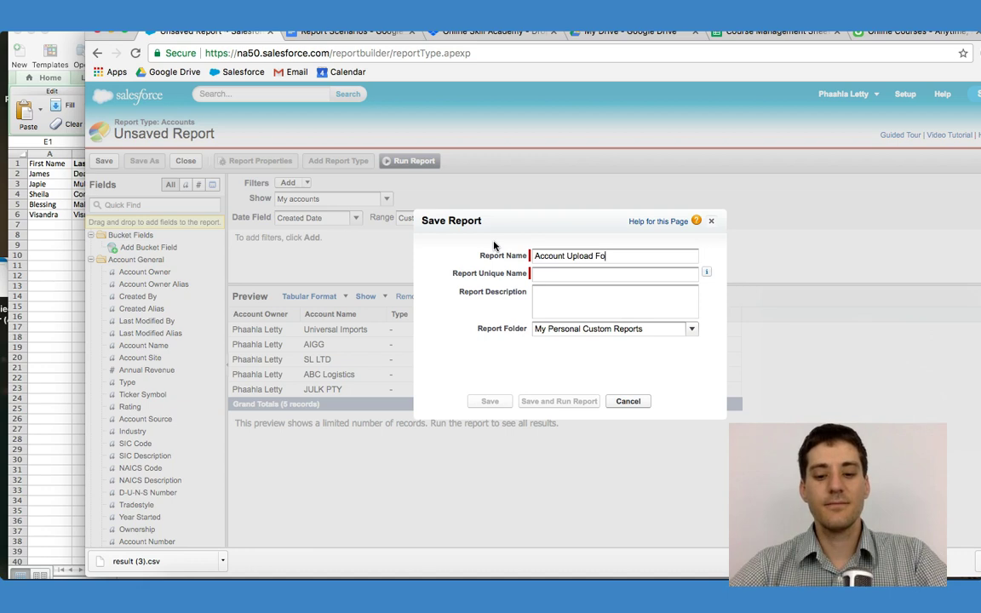
type("r Document ")
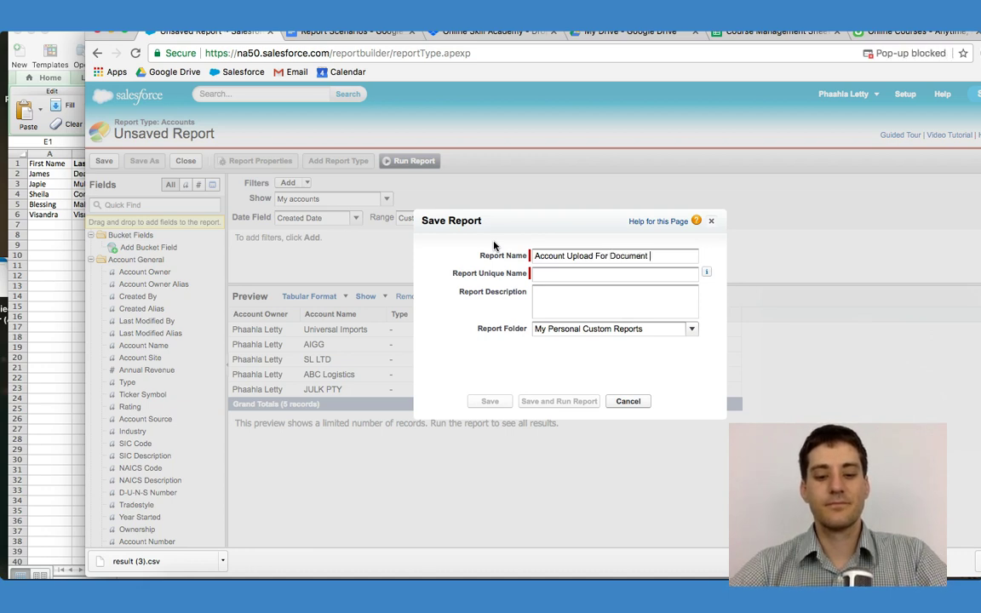
type("10-5-2017")
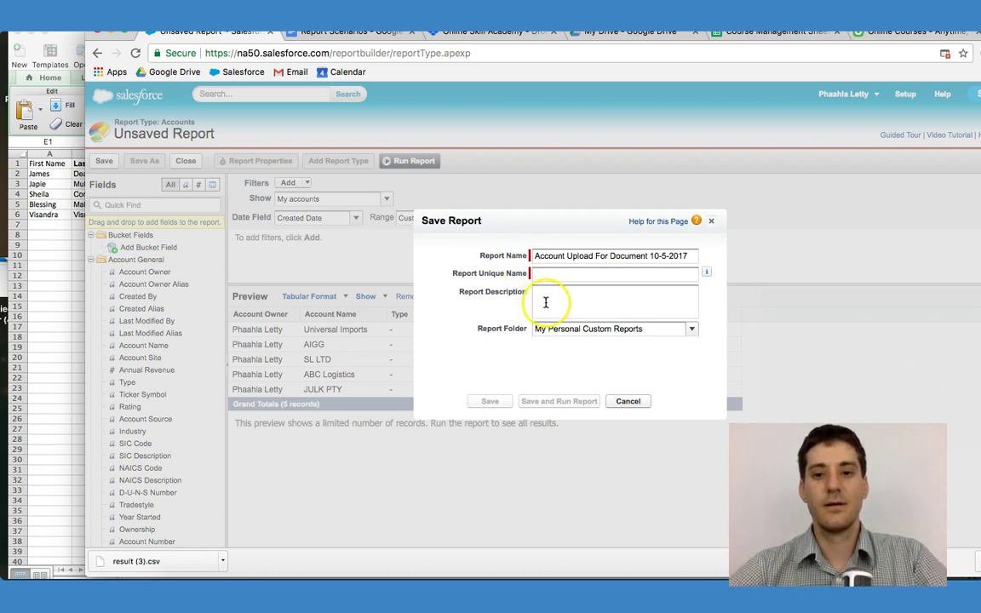
left_click(622, 329)
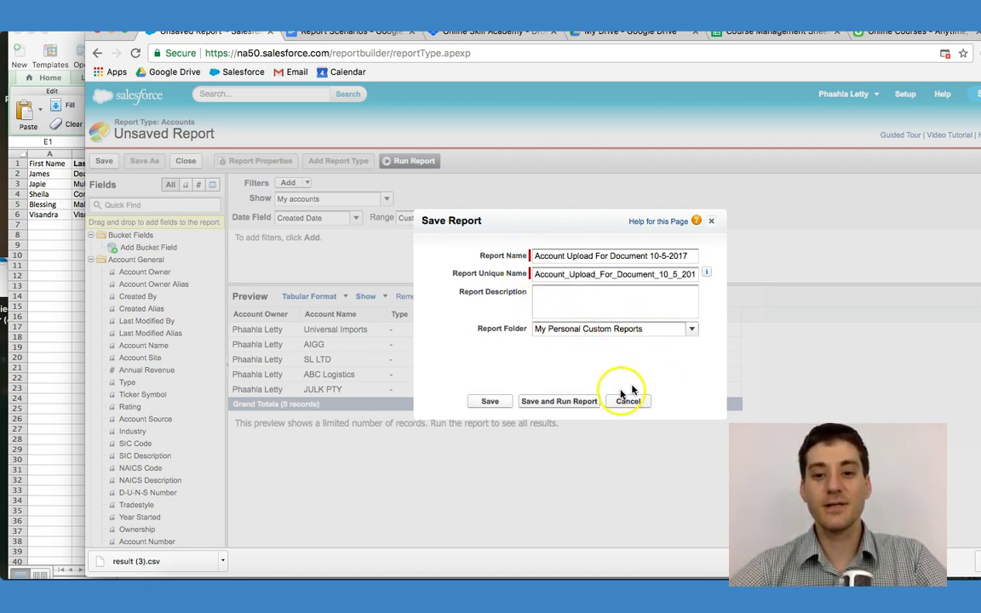
left_click(559, 401)
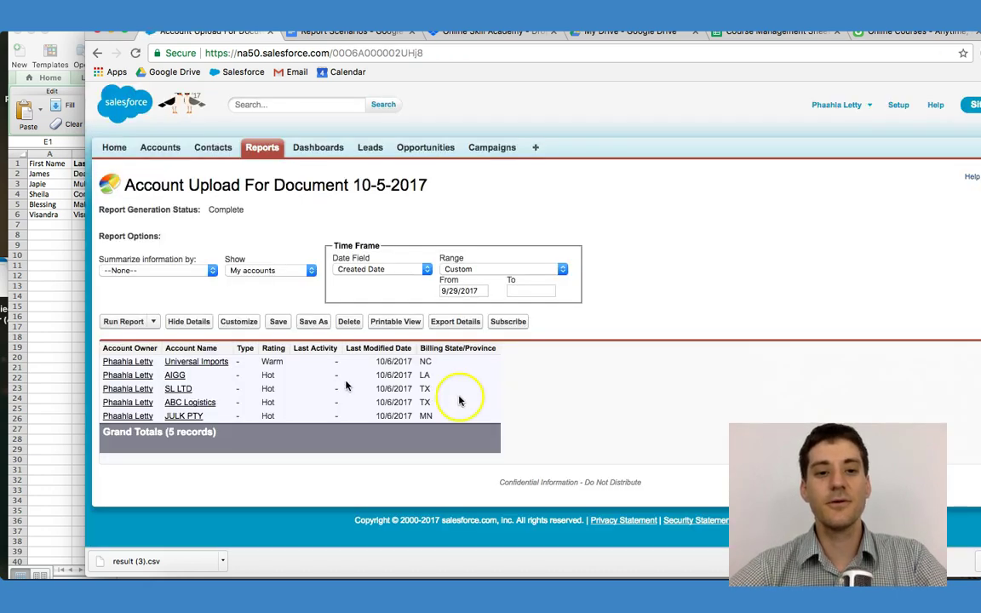
- Customize the report to start its Created Date range from 10/6/2017 and remove the Account Owner column
left_click(242, 321)
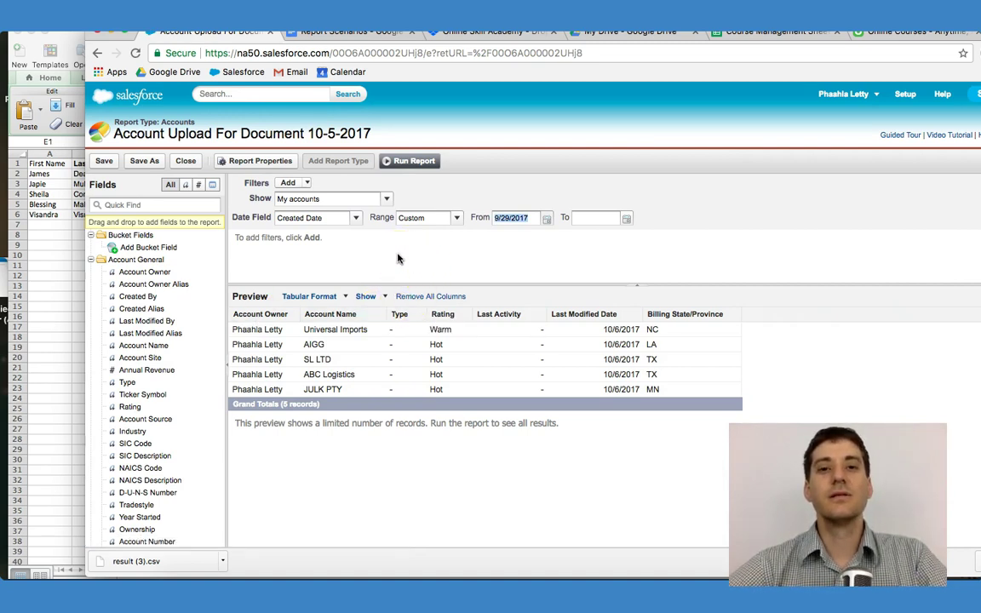
left_click(288, 223)
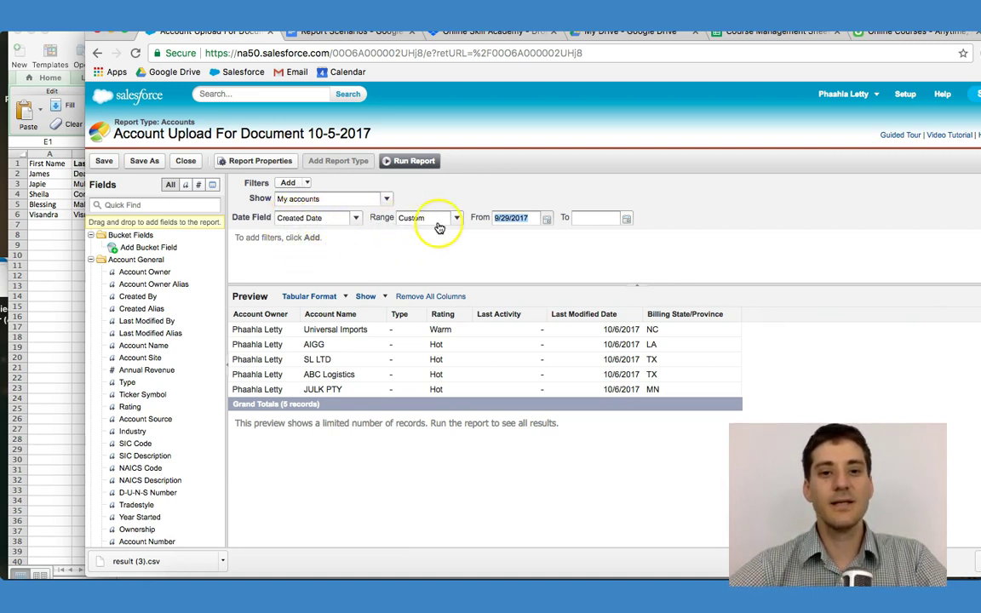
left_click(549, 220)
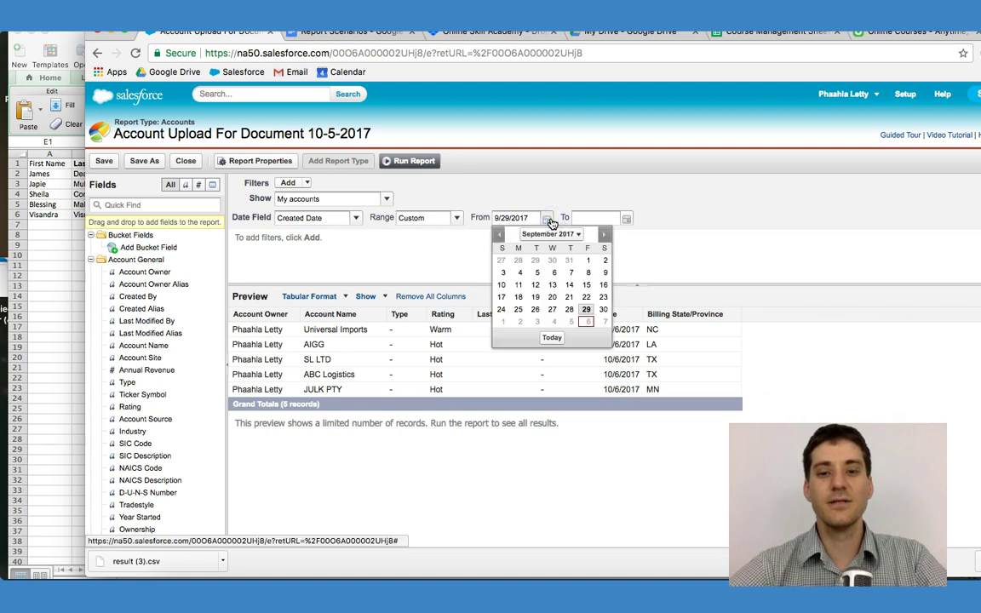
left_click(558, 339)
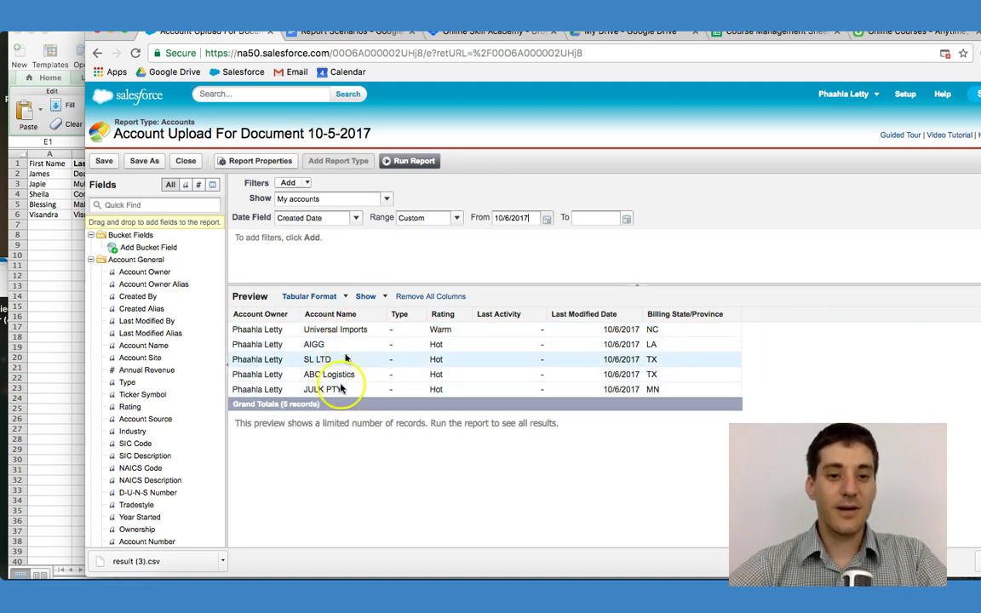
left_click_drag(260, 314, 192, 298)
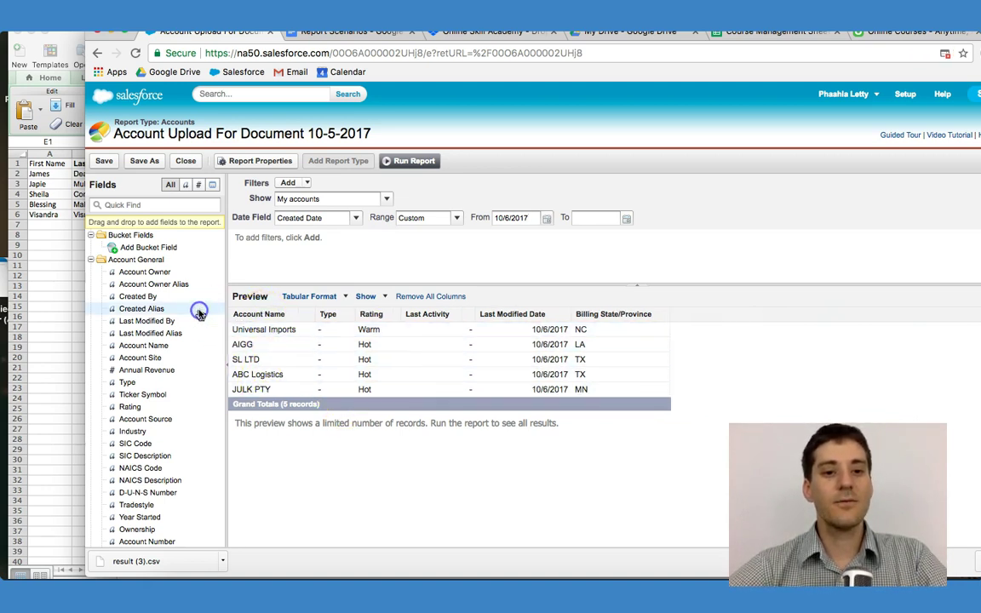
- Find the Account ID field, add it as the first column before Account Name, and run the report
left_click_drag(132, 27, 69, 25)
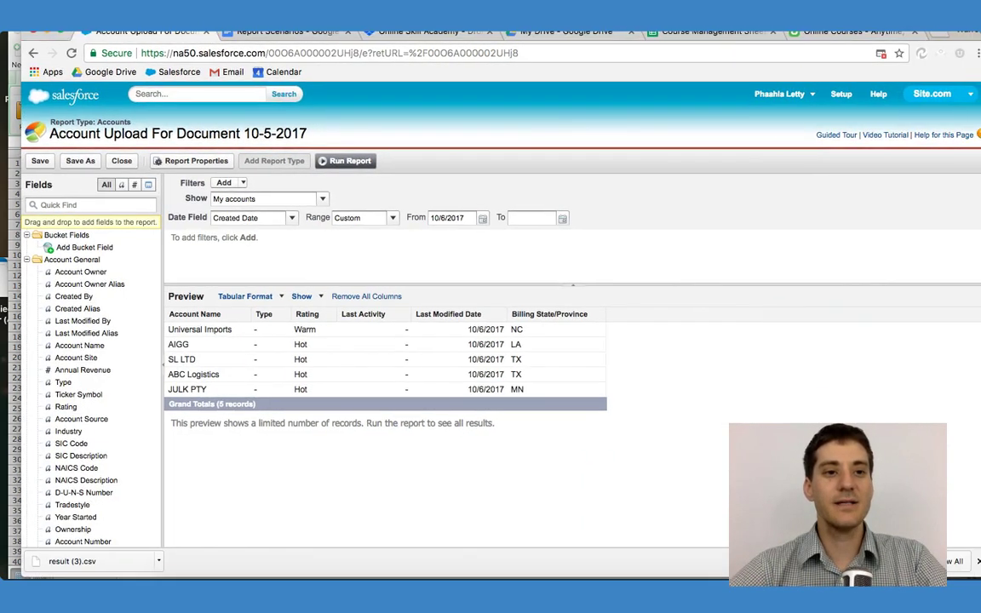
left_click(62, 206)
type("account")
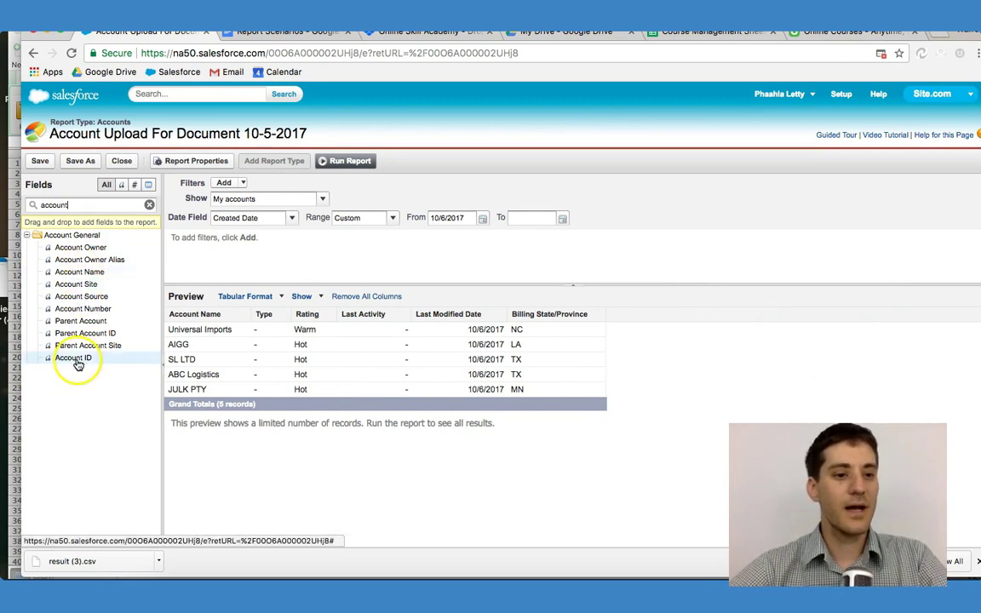
left_click_drag(73, 358, 176, 316)
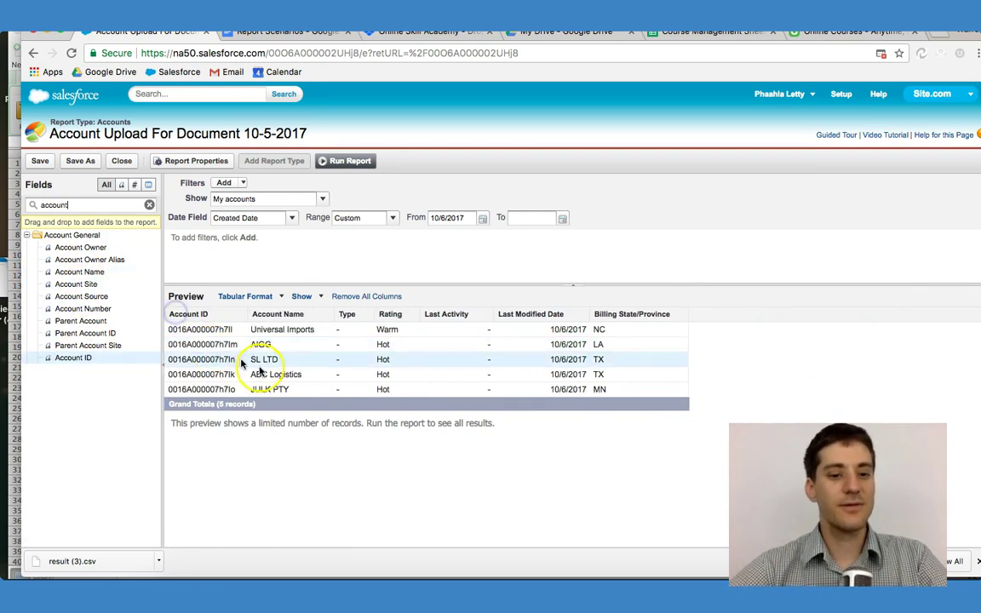
left_click(271, 389)
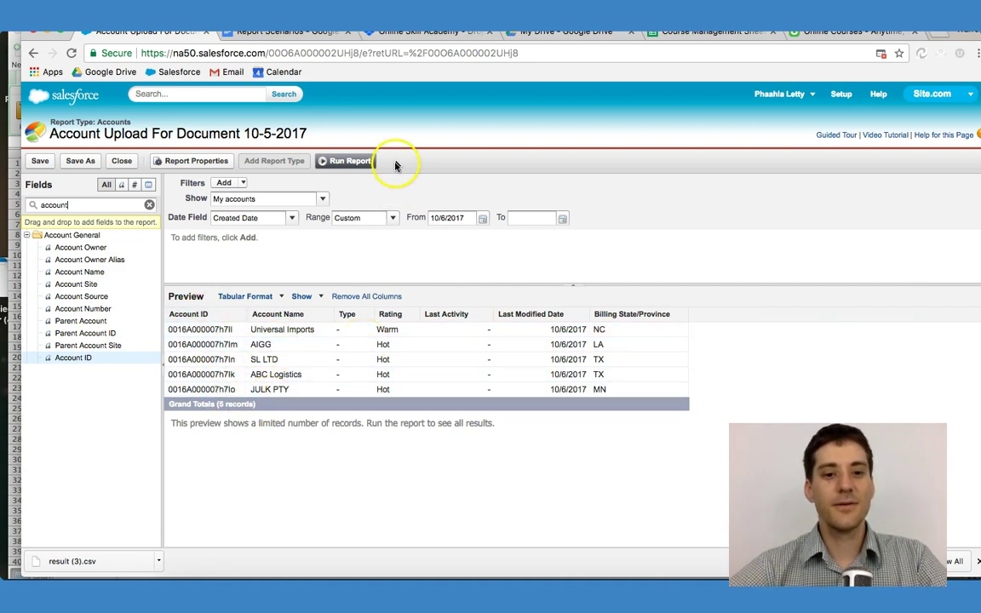
left_click(339, 162)
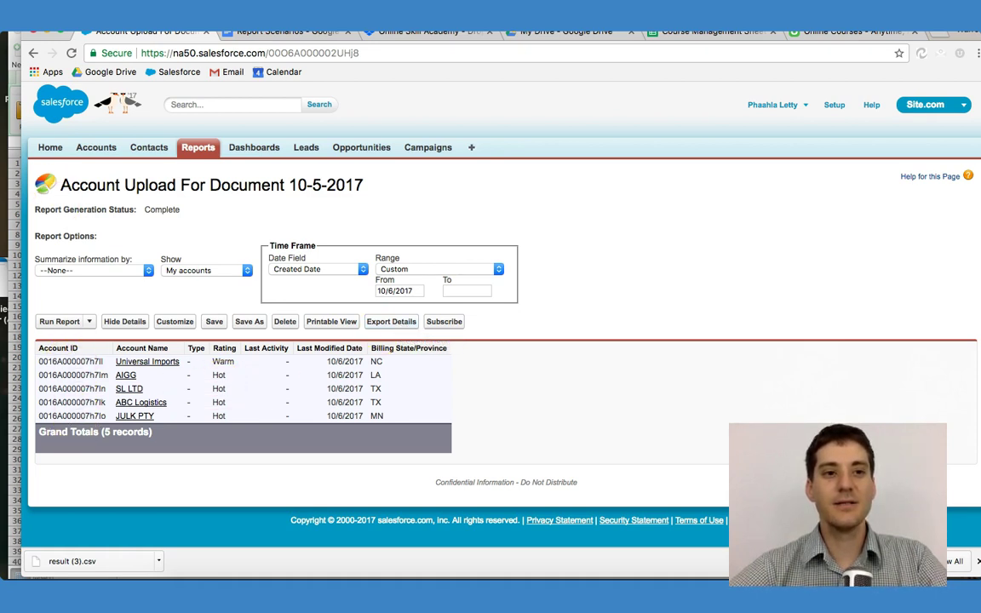
left_click_drag(136, 32, 106, 33)
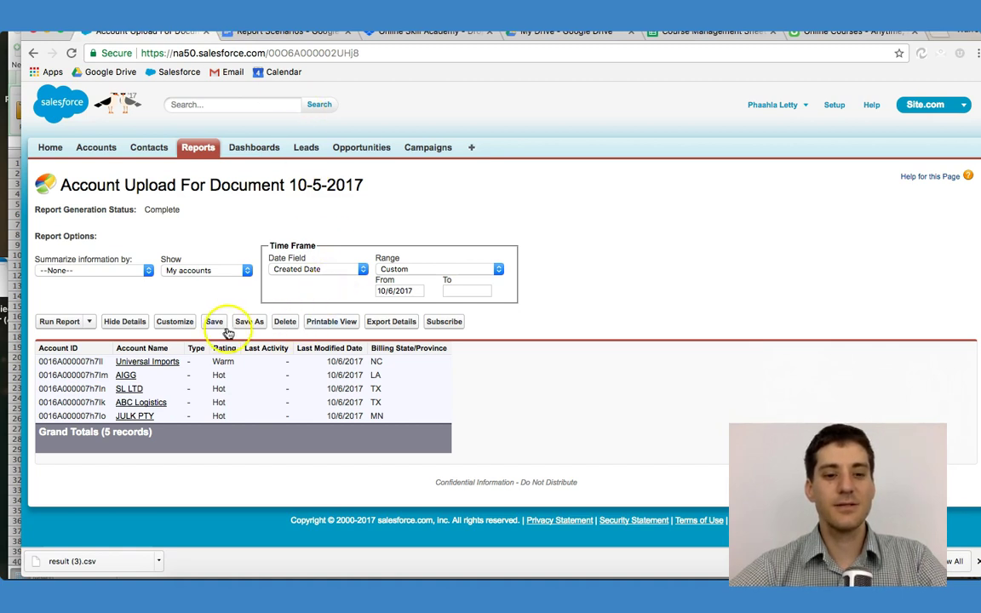
- Export the report as a Comma Delimited .csv file
left_click(391, 321)
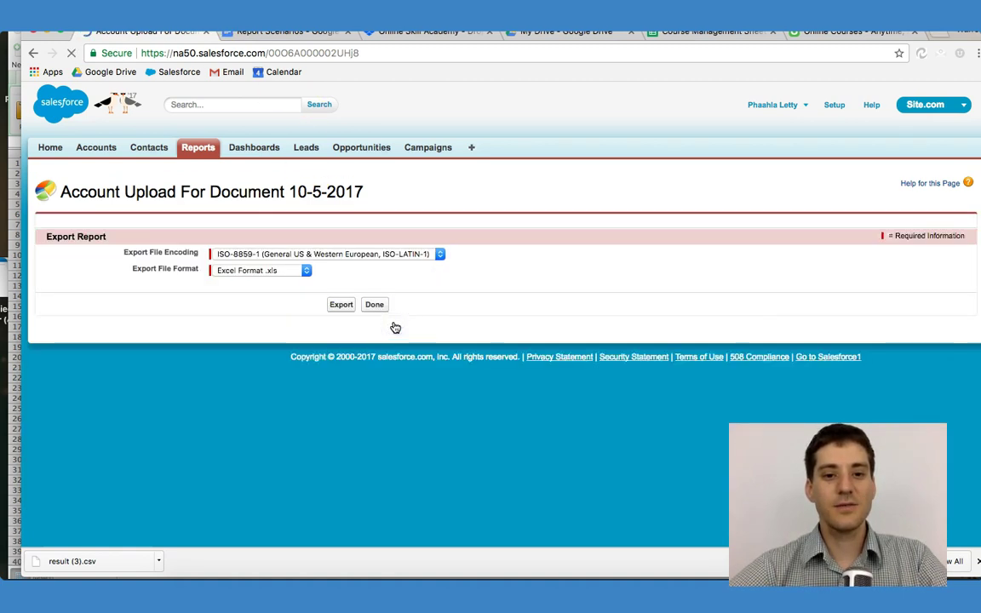
left_click(266, 271)
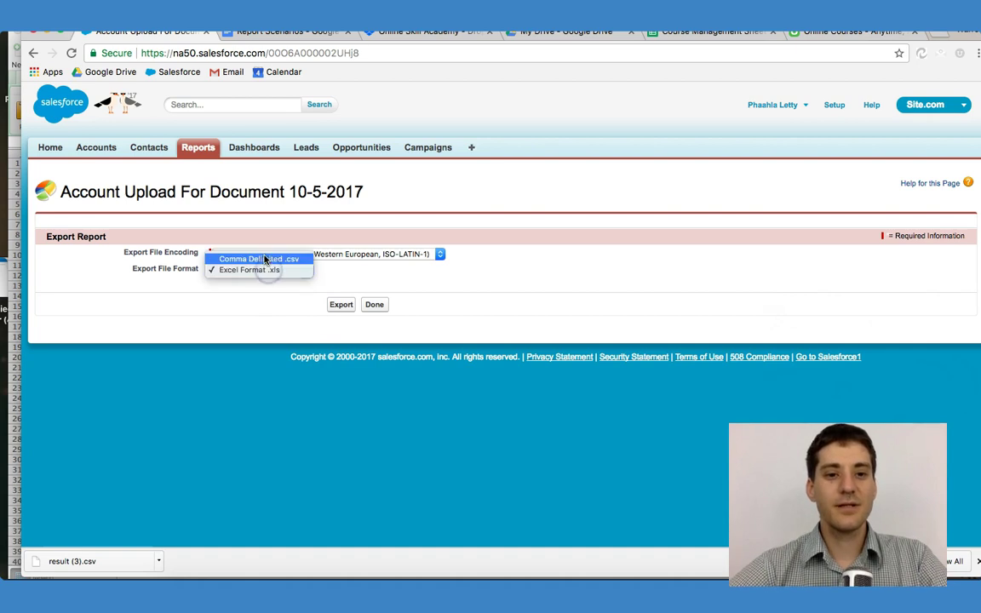
left_click(265, 259)
left_click(340, 304)
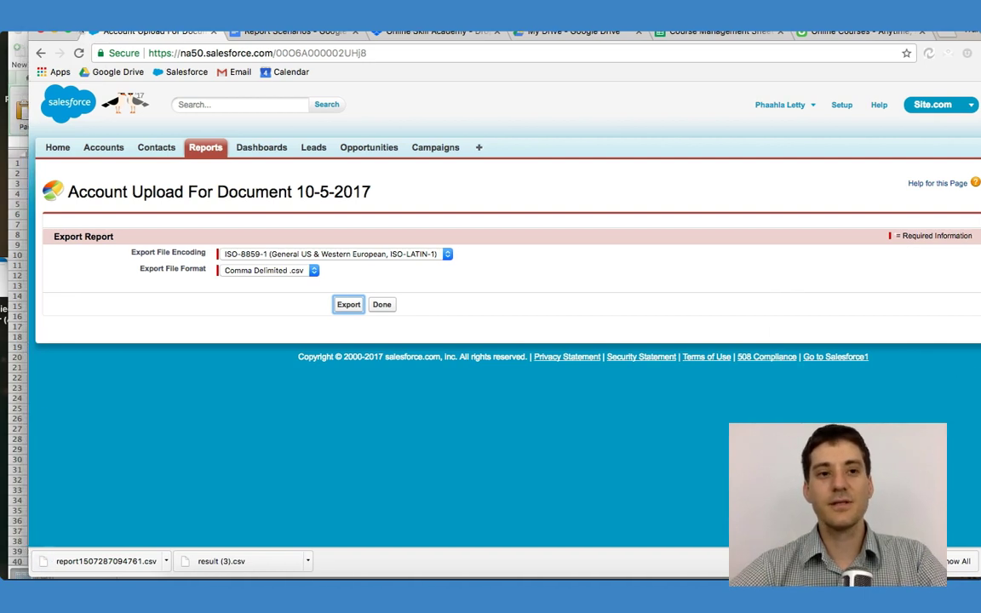
- Open the downloaded report1507287094761.csv in Excel and fit column A's width to the account IDs
left_click_drag(81, 31, 92, 31)
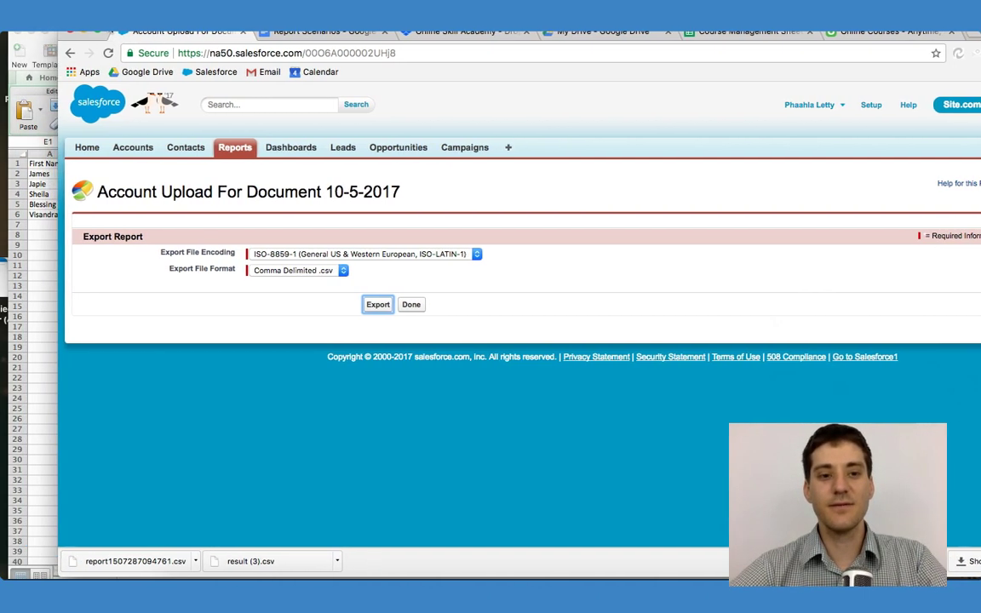
left_click(149, 560)
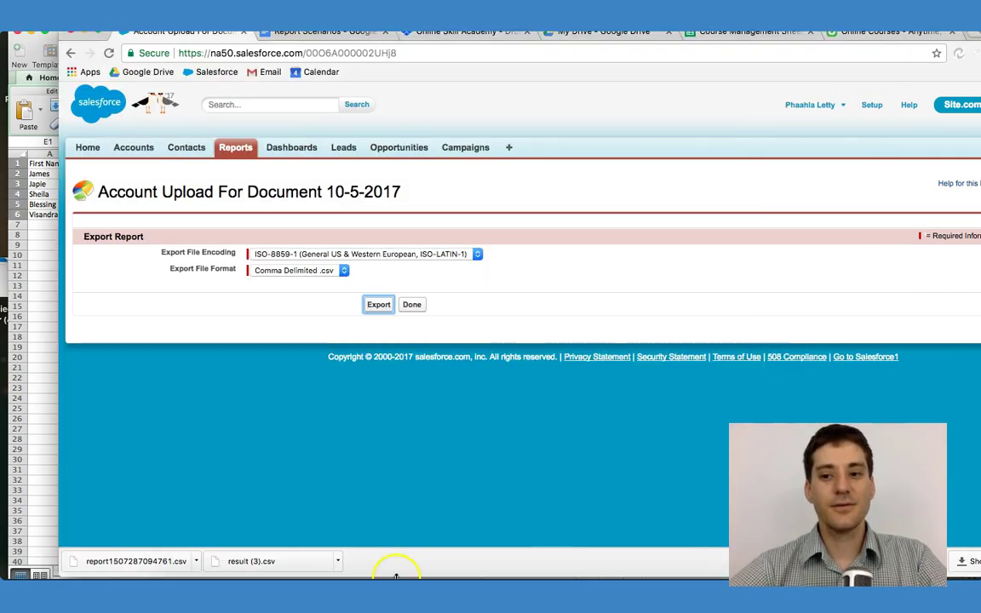
left_click(137, 562)
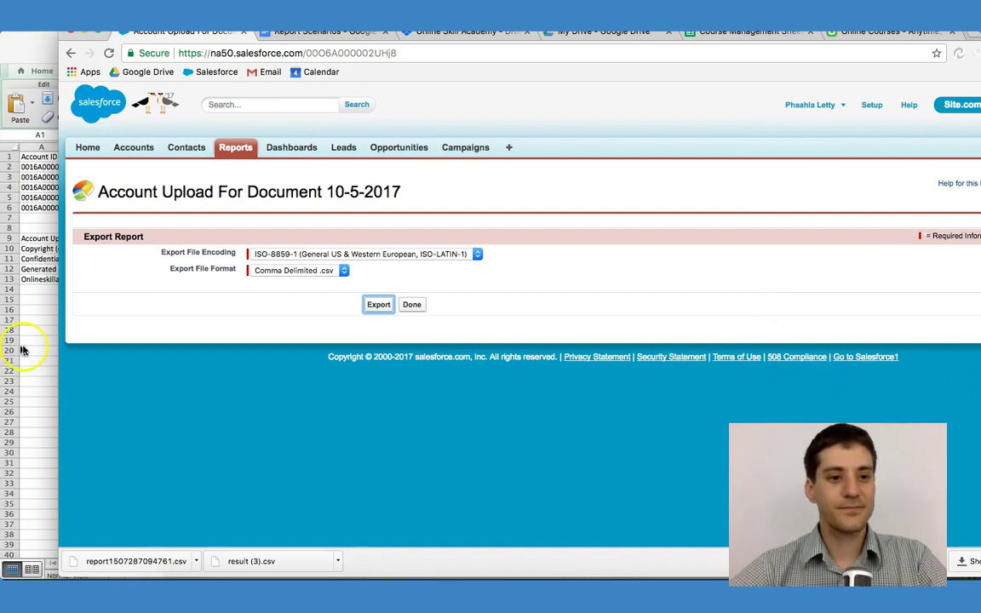
left_click(23, 350)
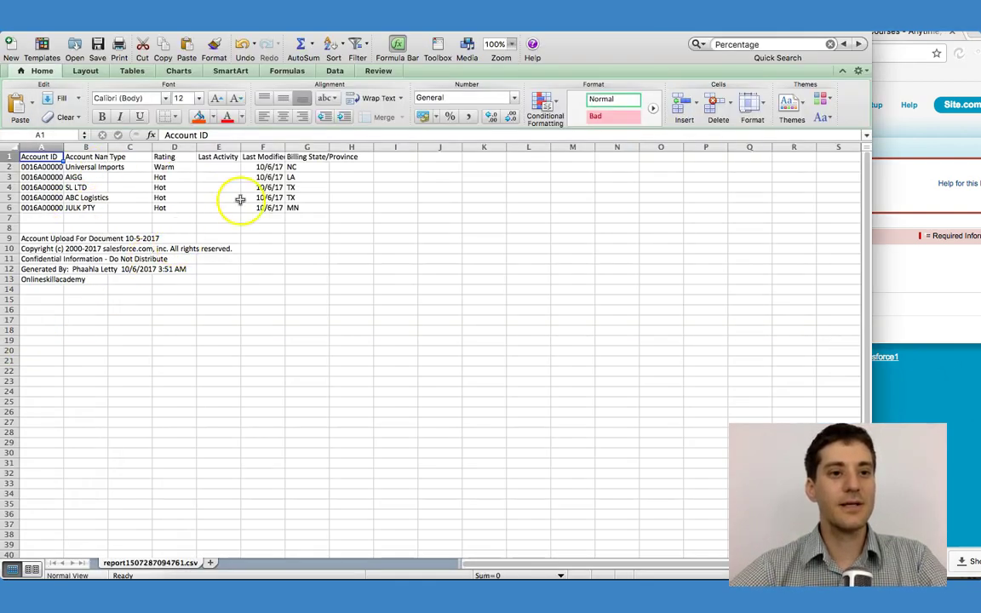
double_click(64, 147)
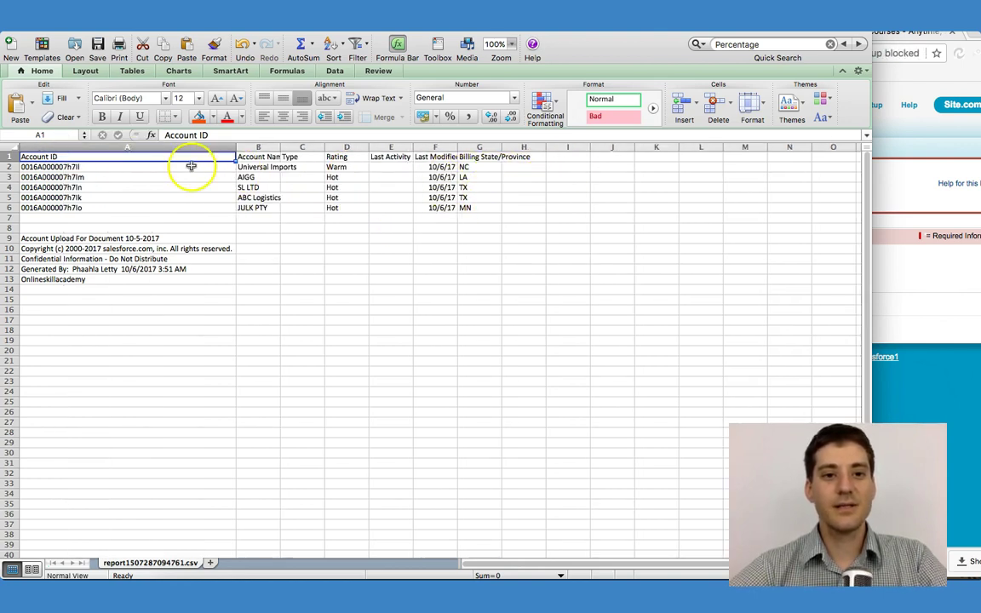
- Copy A1:B6 with the Account ID and Account Name data into the contacts workbook starting at H1, and fit column H's width
left_click(131, 200)
left_click_drag(107, 207, 245, 157)
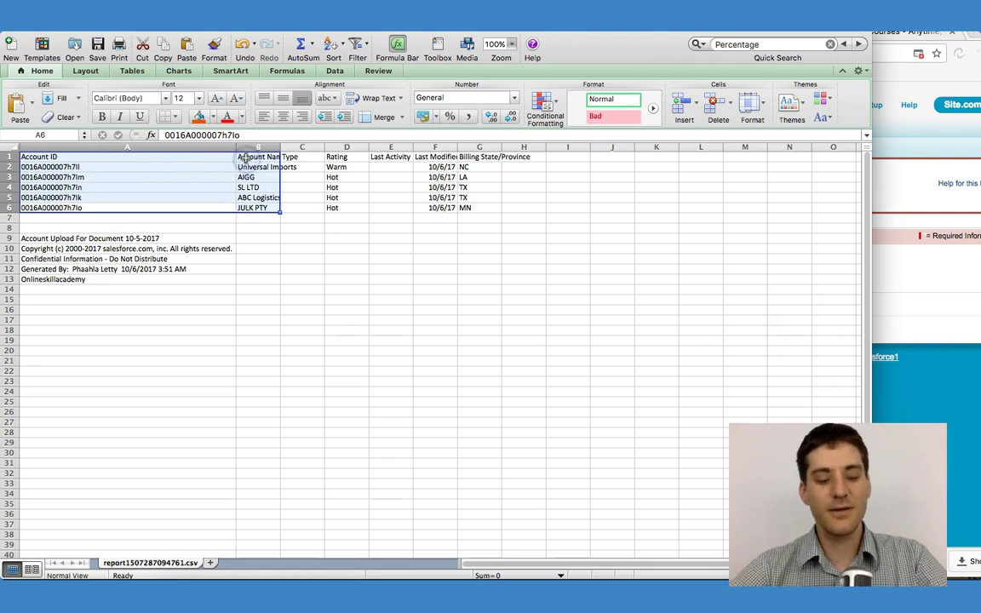
key("super+c")
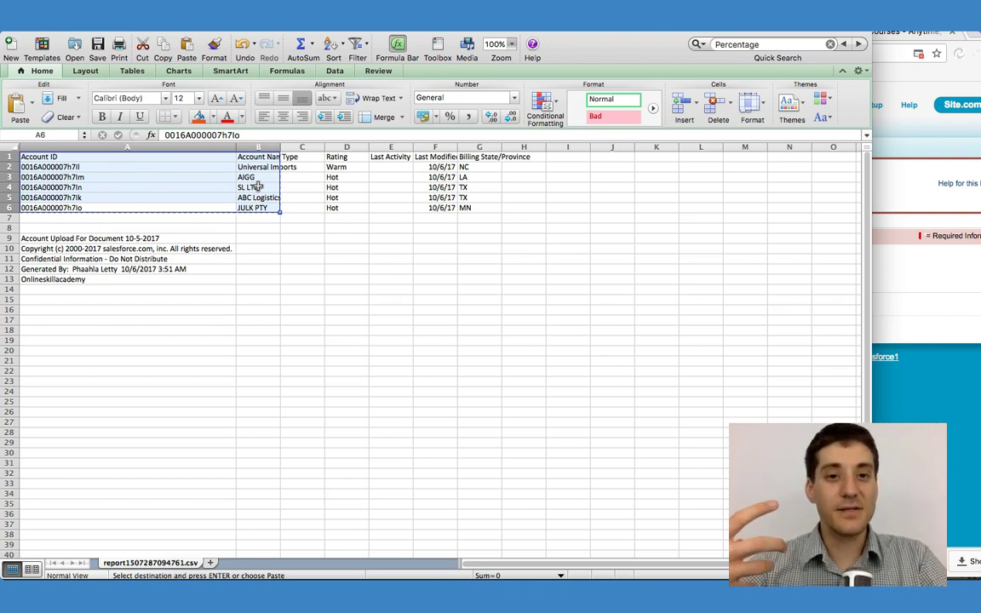
left_click(288, 257)
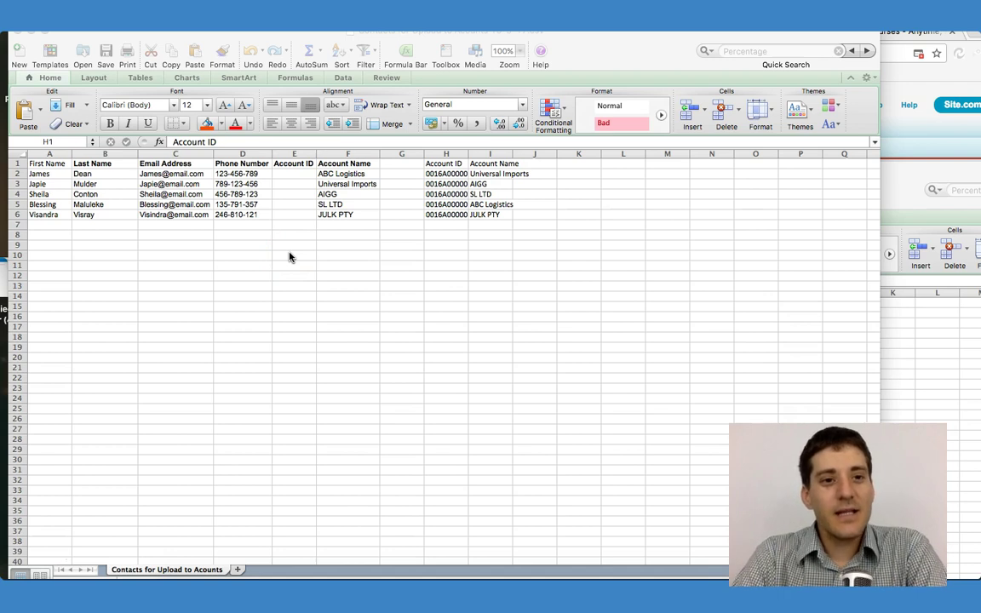
key("super+v")
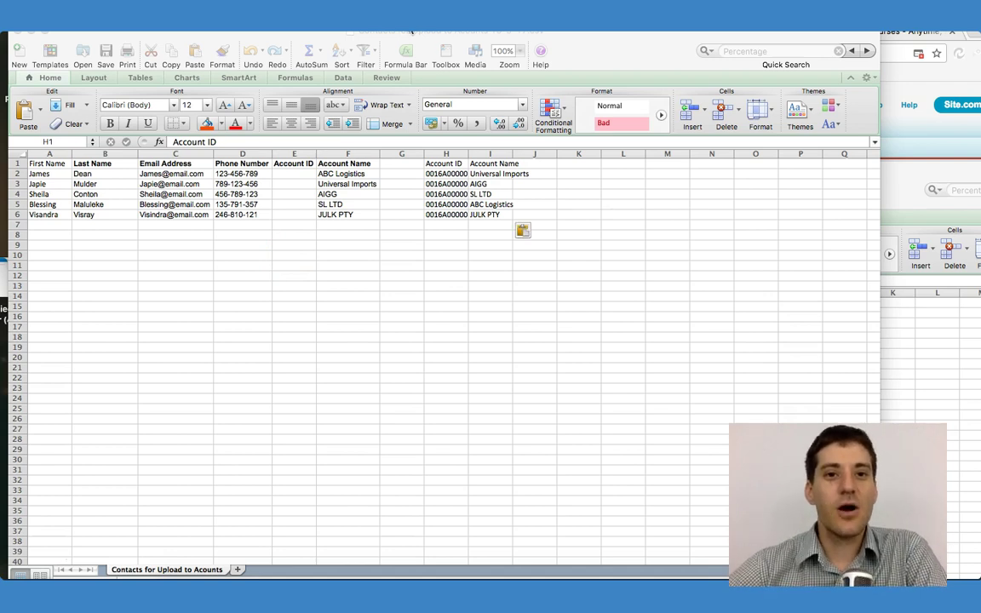
left_click(505, 49)
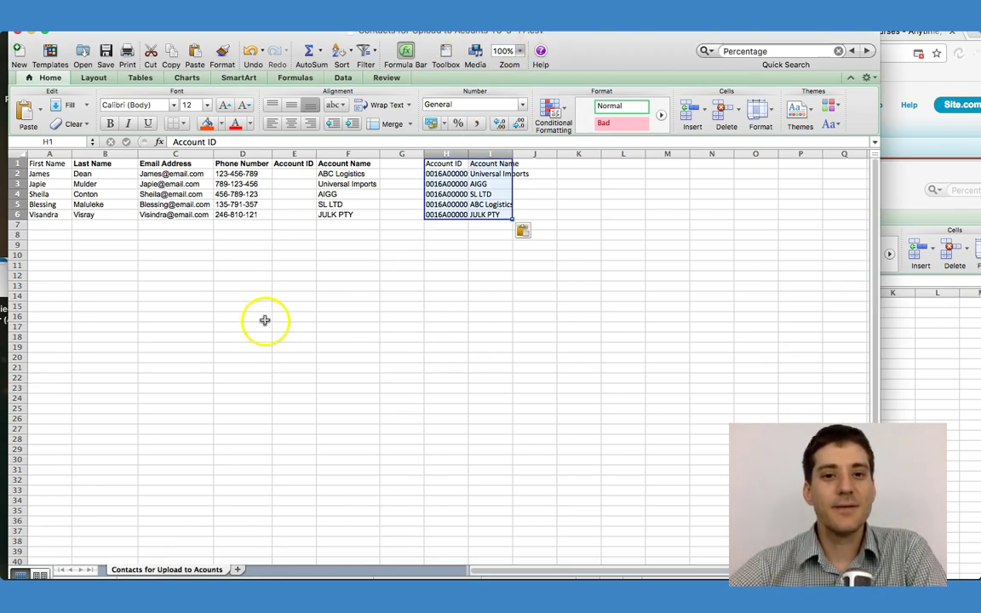
double_click(469, 153)
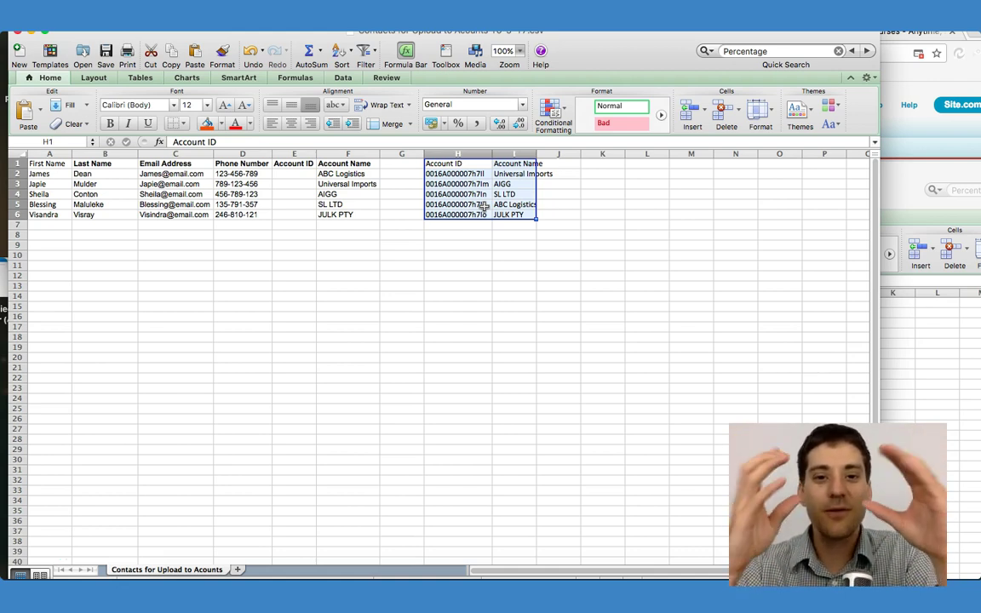
left_click(471, 183)
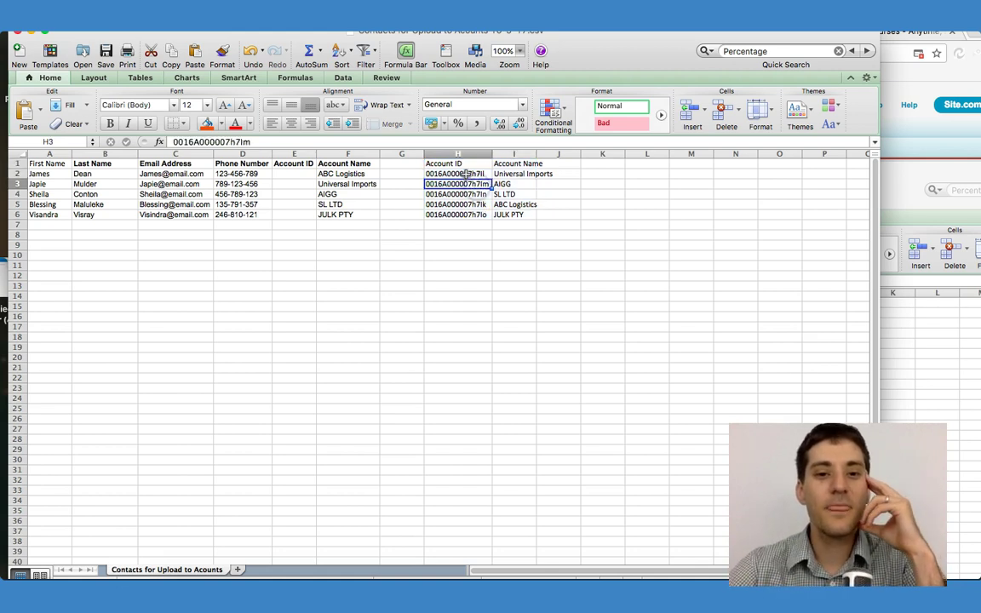
left_click_drag(467, 174, 516, 214)
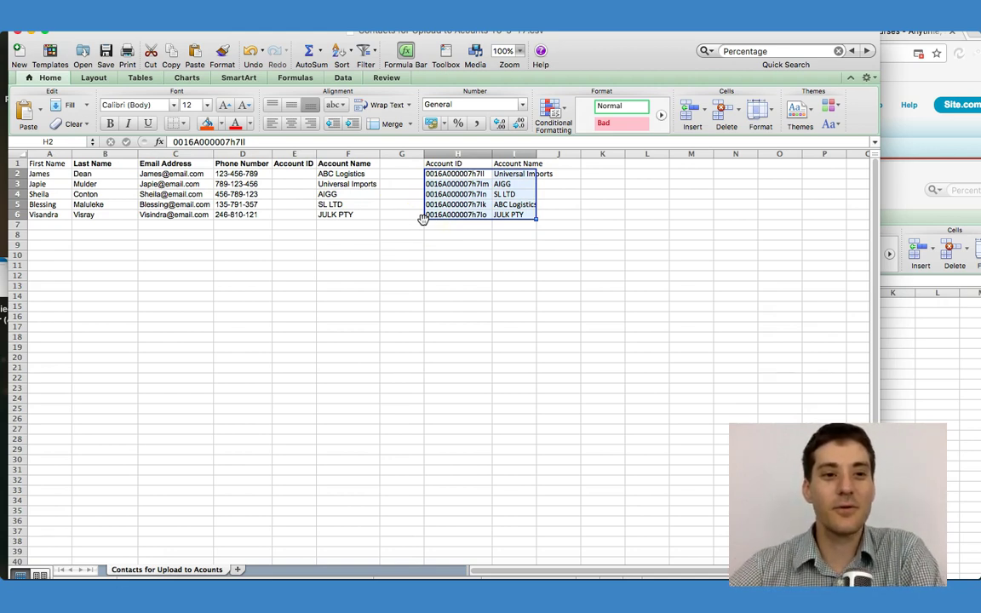
- Sort the contact data in columns A through F by Account Name, A to Z, with a custom sort
left_click_drag(51, 154, 334, 154)
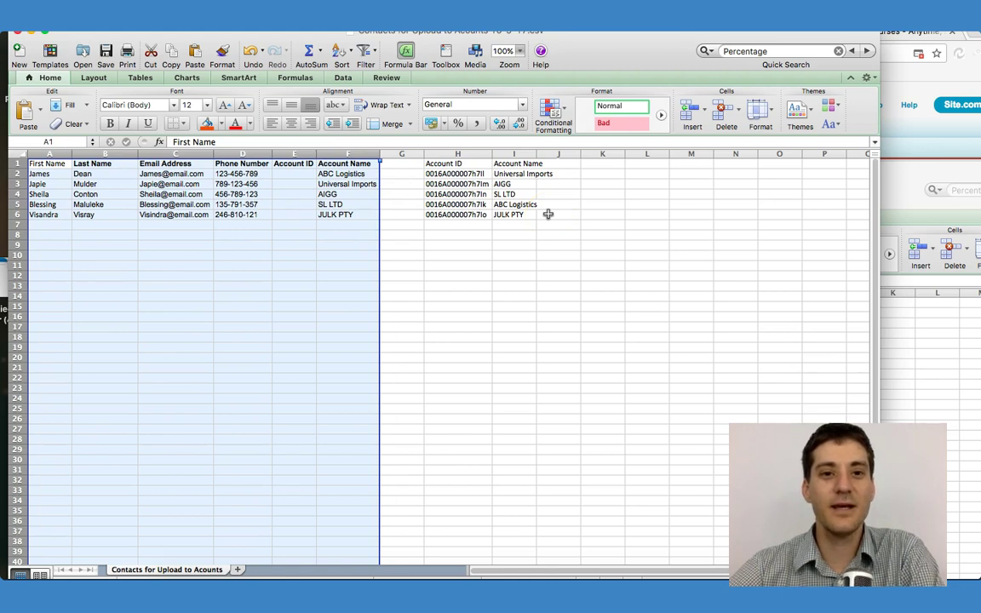
left_click(341, 78)
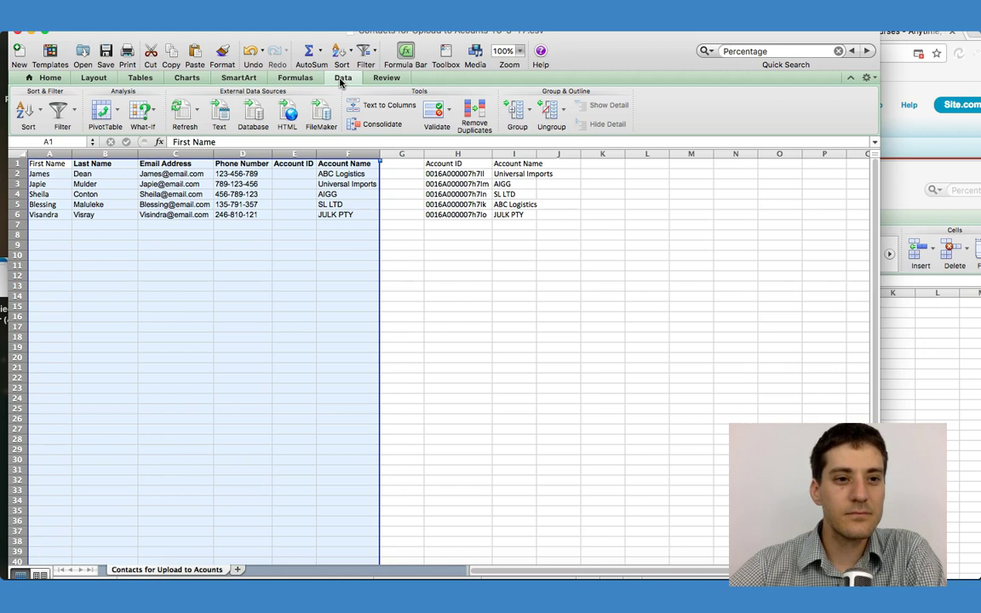
left_click(26, 111)
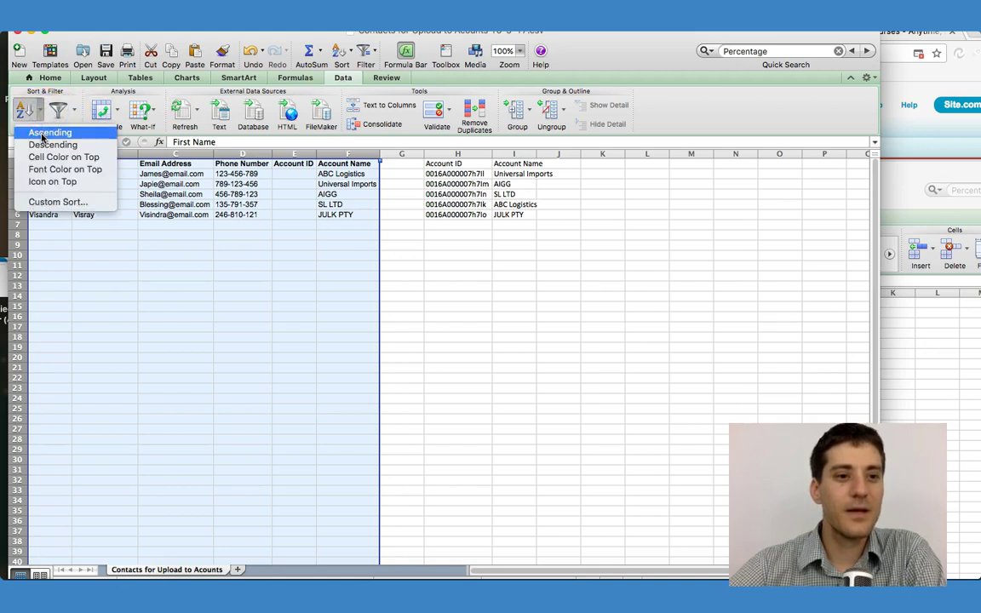
left_click(40, 201)
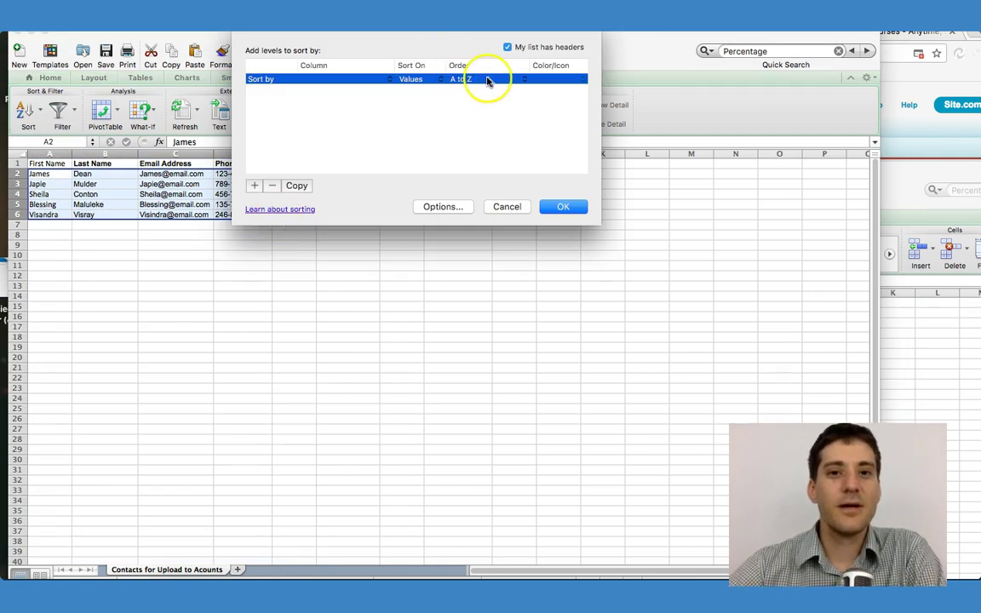
left_click(305, 80)
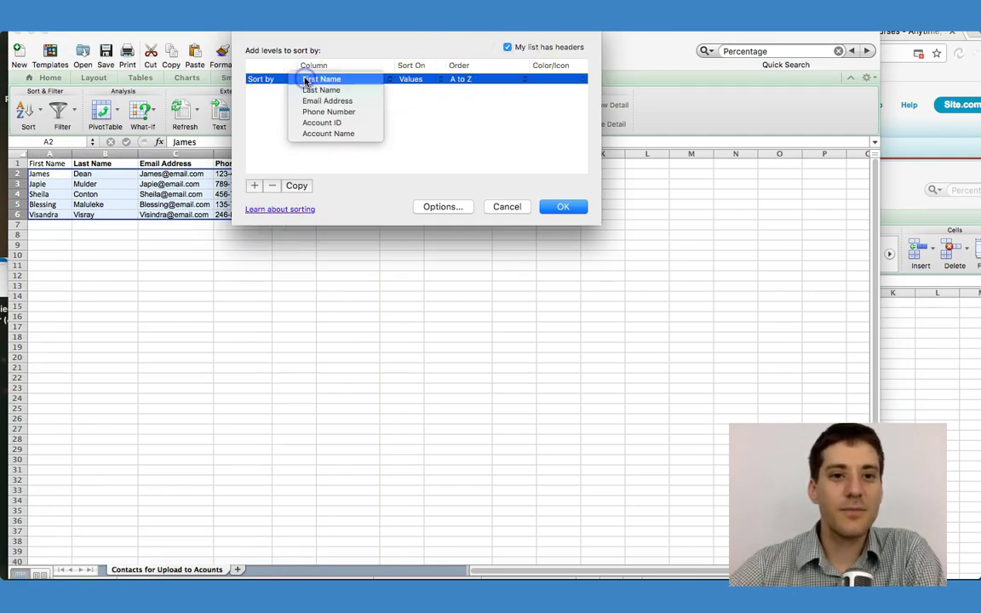
left_click(311, 134)
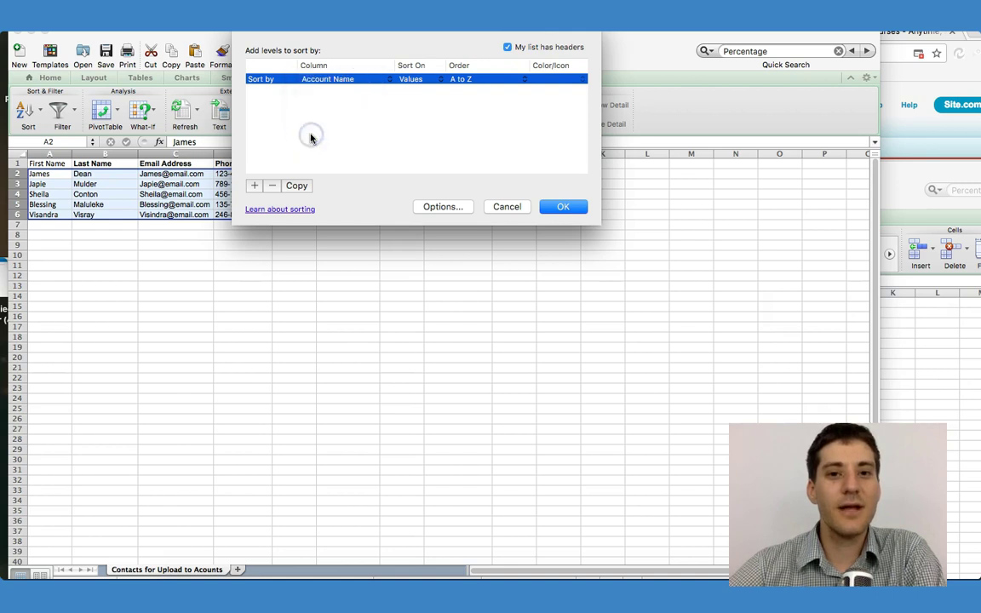
left_click(564, 207)
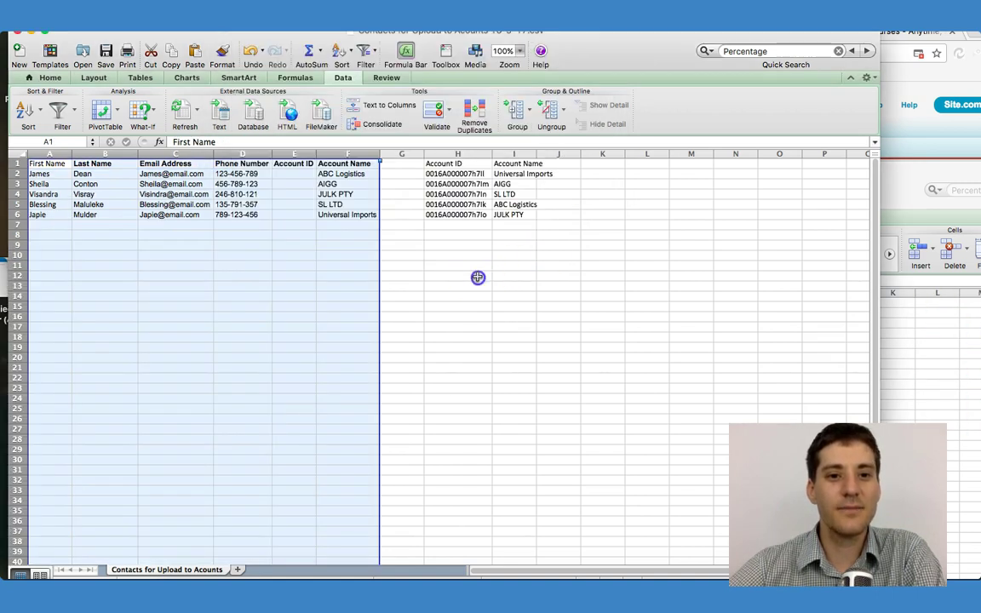
left_click(478, 278)
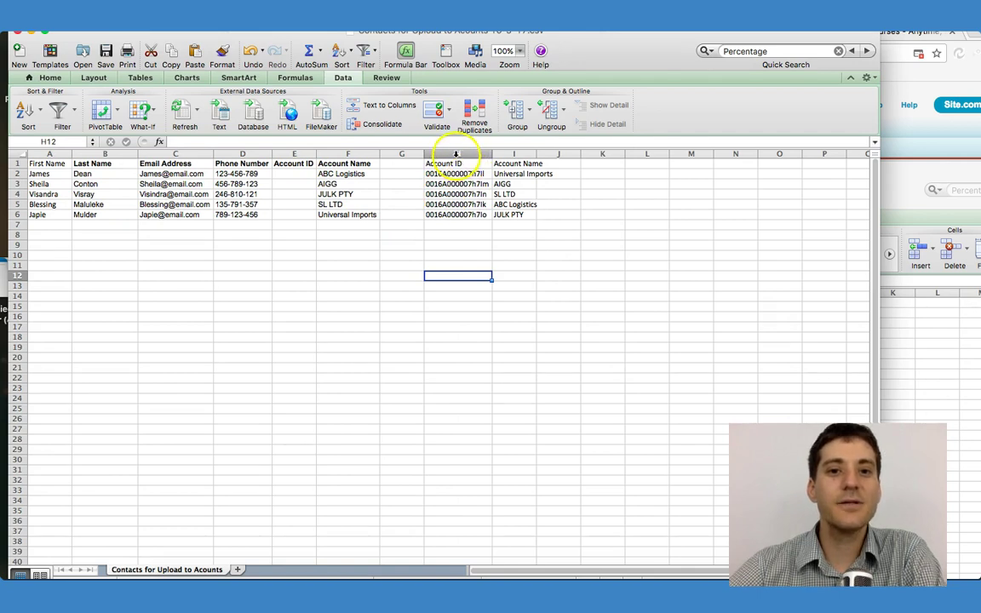
- Sort the pasted columns H and I by Account Name, A to Z, and fit column I's width
left_click_drag(455, 153, 511, 153)
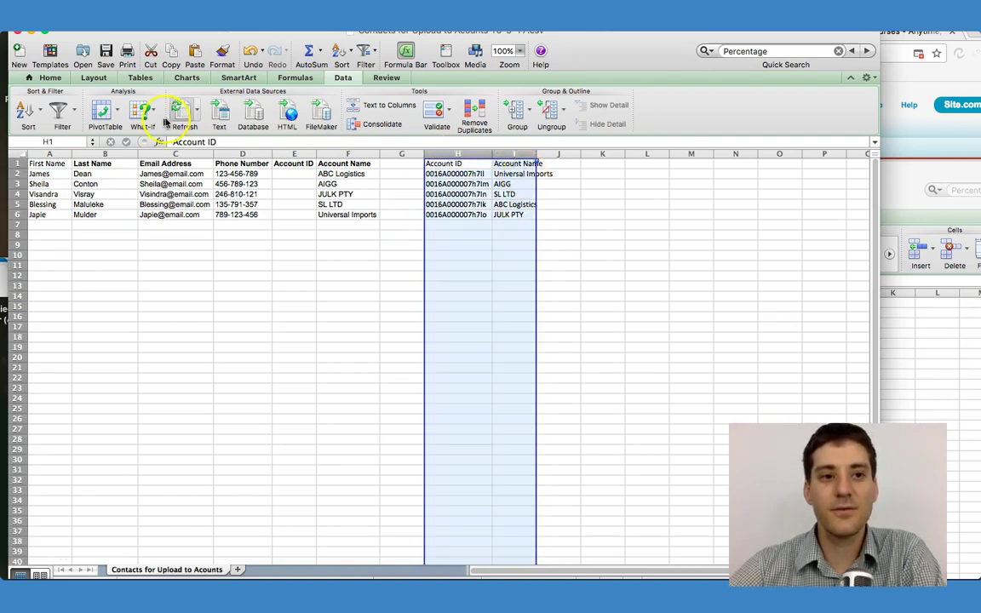
left_click(42, 116)
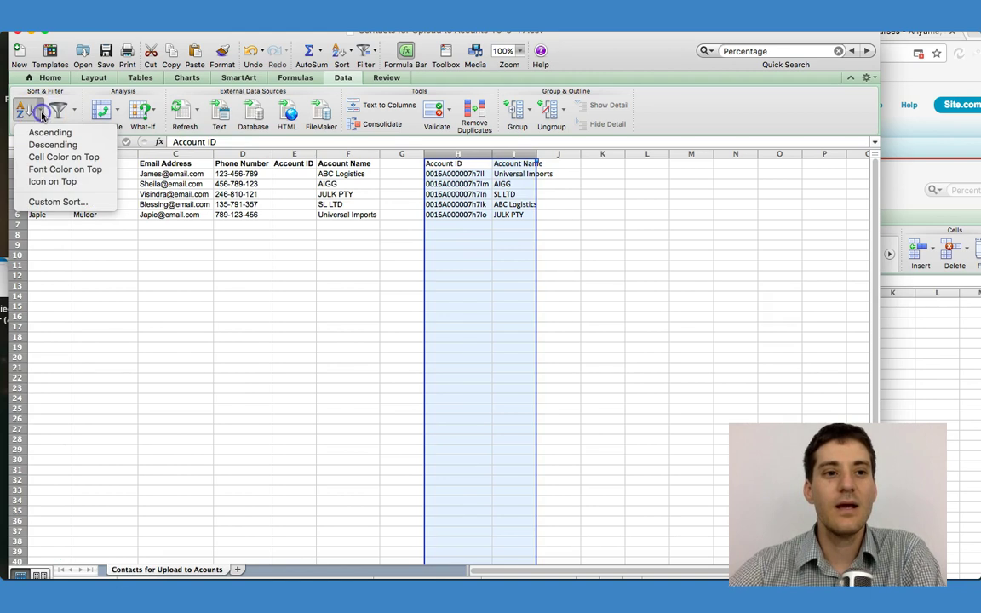
left_click(51, 202)
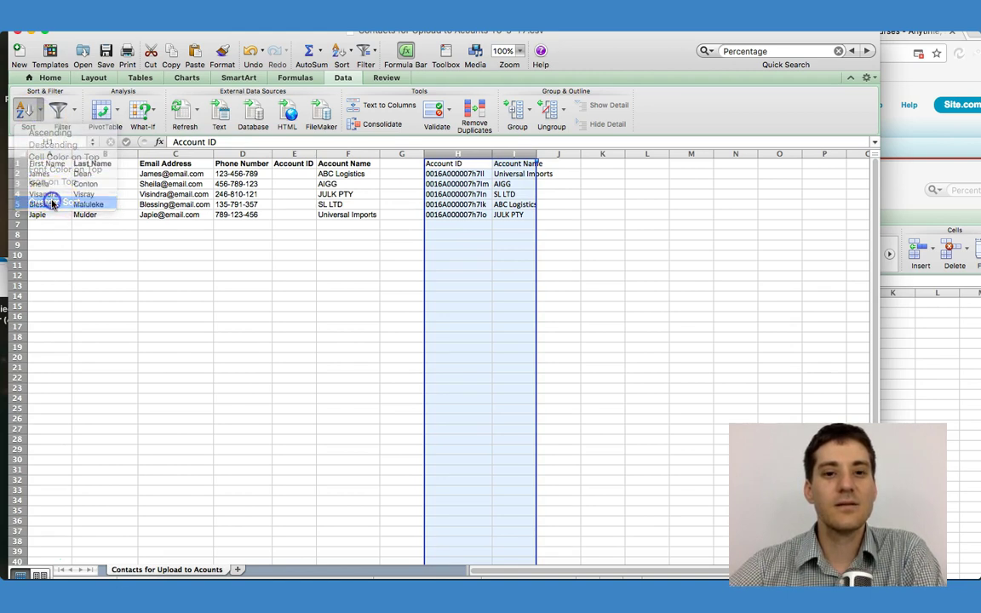
left_click(335, 78)
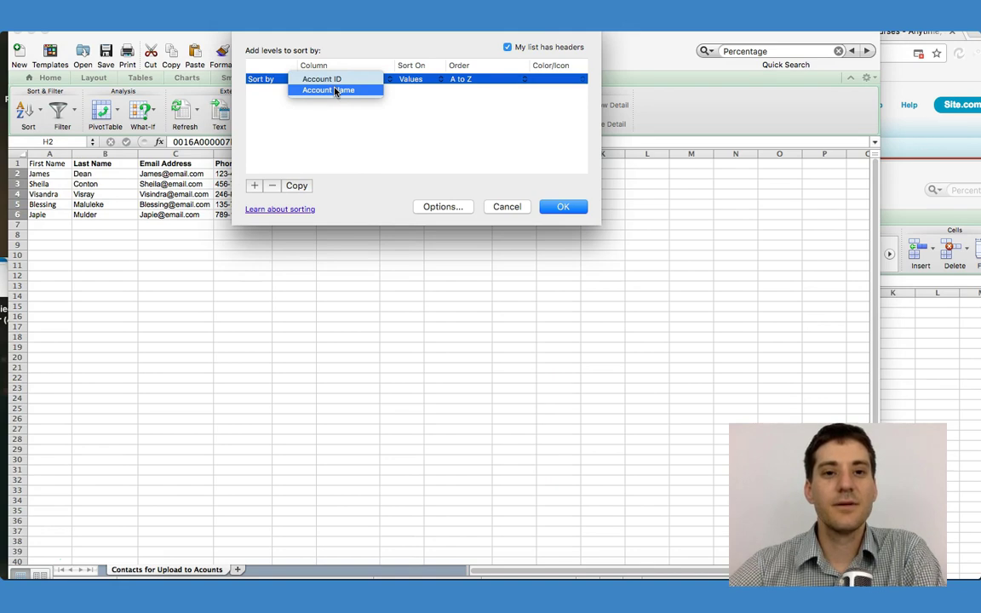
left_click(334, 89)
left_click(563, 206)
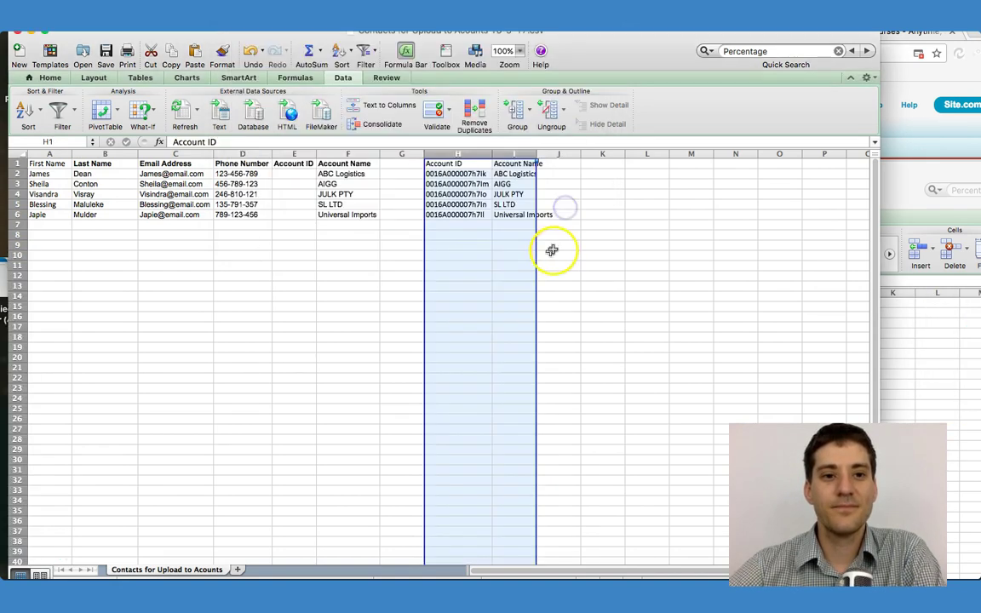
left_click(513, 275)
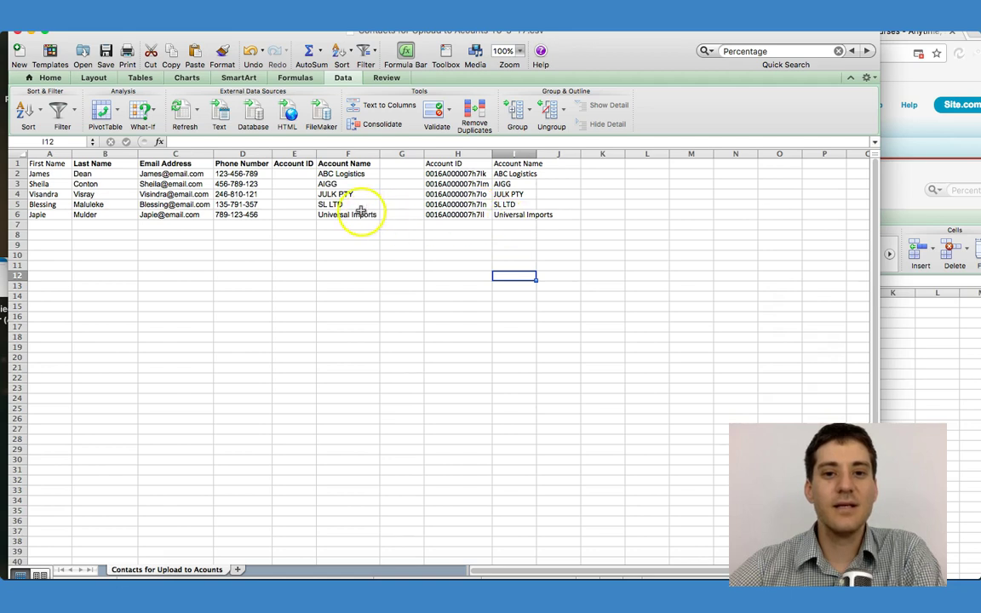
double_click(537, 153)
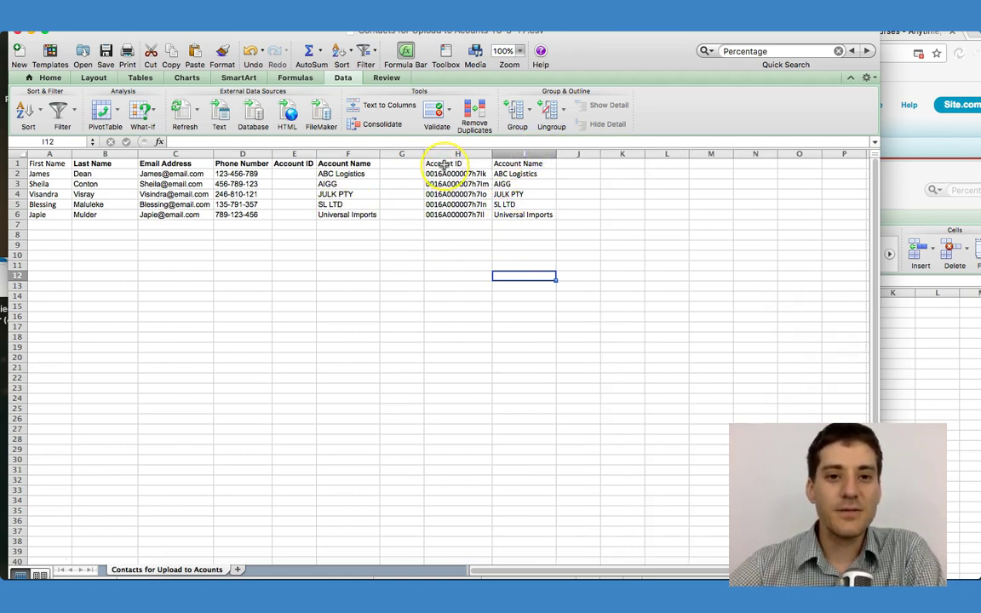
- Copy the sorted Account ID cells H1:H6 into the contact table's Account ID column starting at E1
left_click_drag(443, 165, 444, 215)
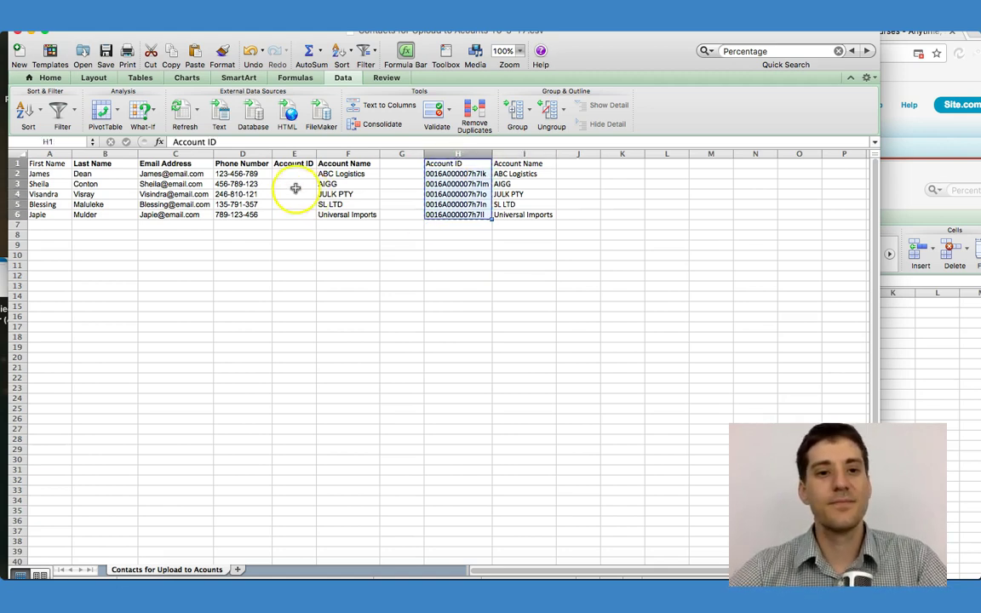
left_click(293, 163)
type("Account ID 0016A000007h7Ik 0016A000007h7Im 0016A000007h7Io 0016A000007h7In 0016A000007h7Il")
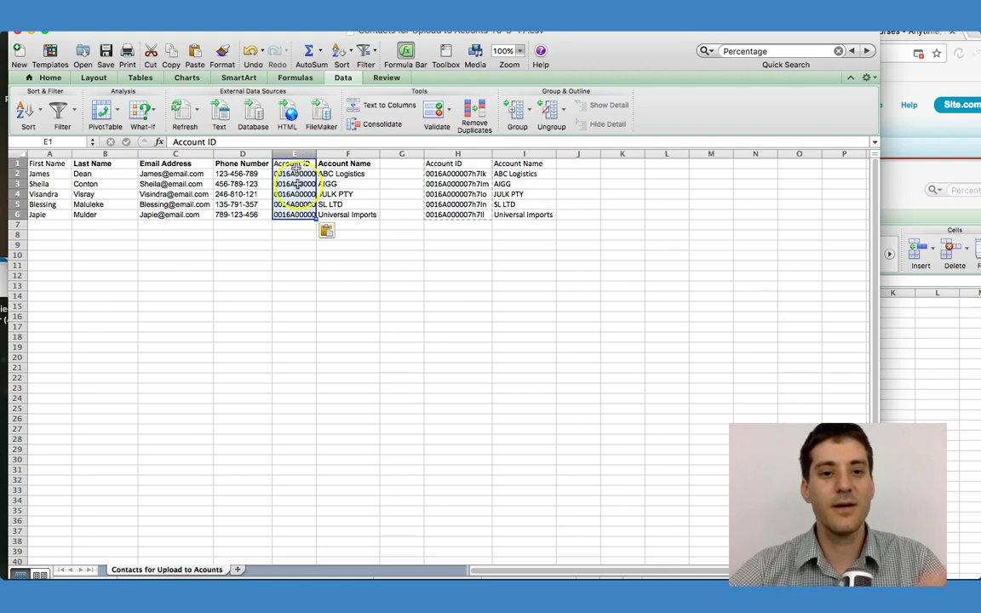
left_click(324, 255)
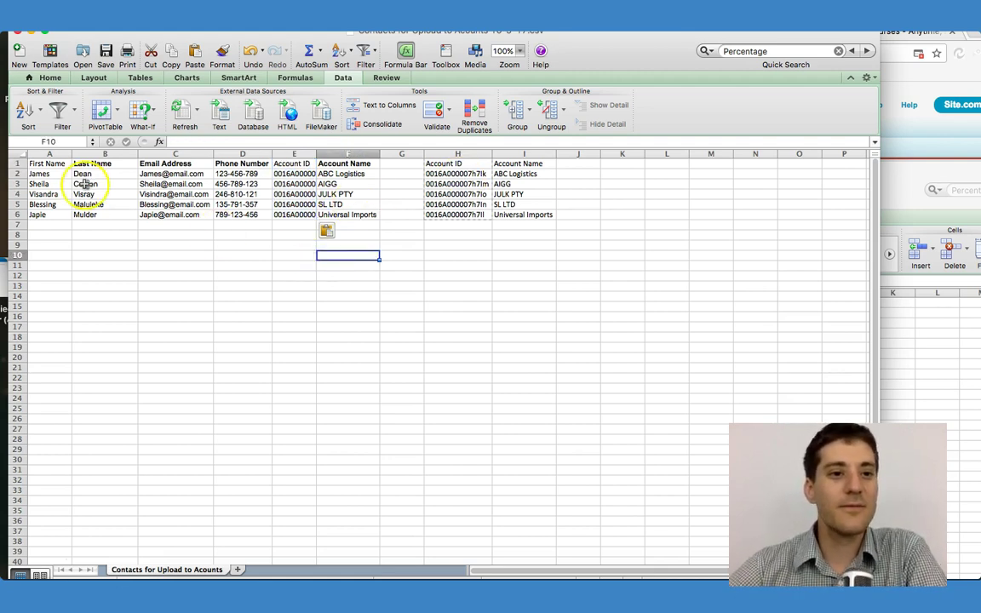
- Delete the helper columns H and I holding the pasted Account ID and Account Name data
left_click_drag(459, 154, 500, 155)
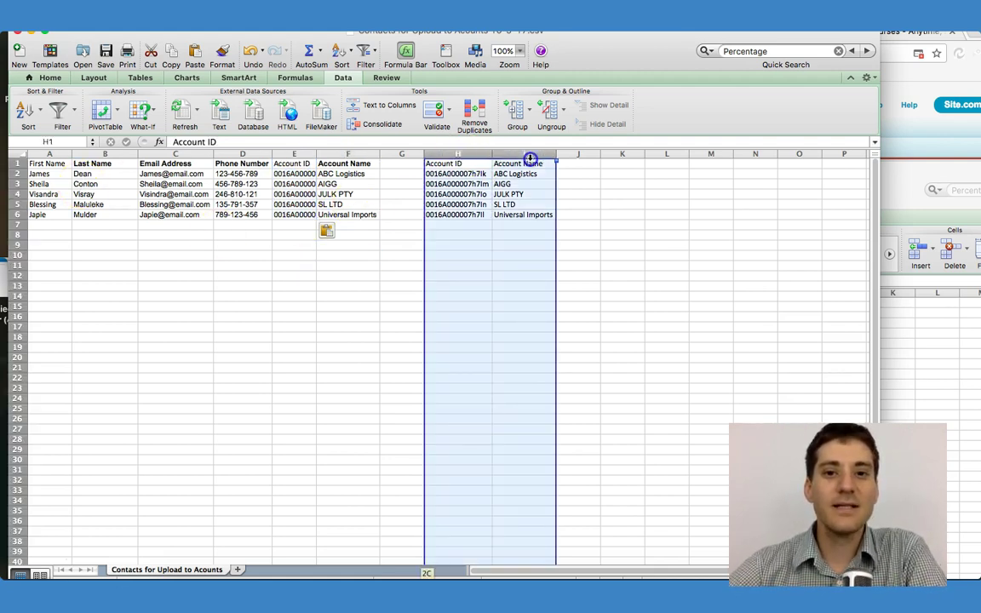
right_click(530, 158)
left_click(559, 237)
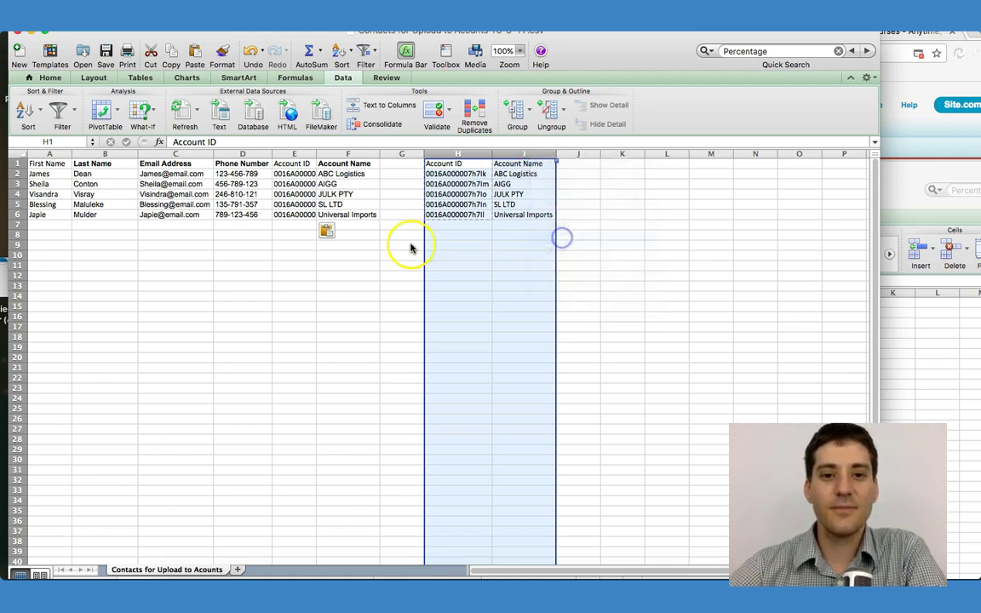
left_click(385, 265)
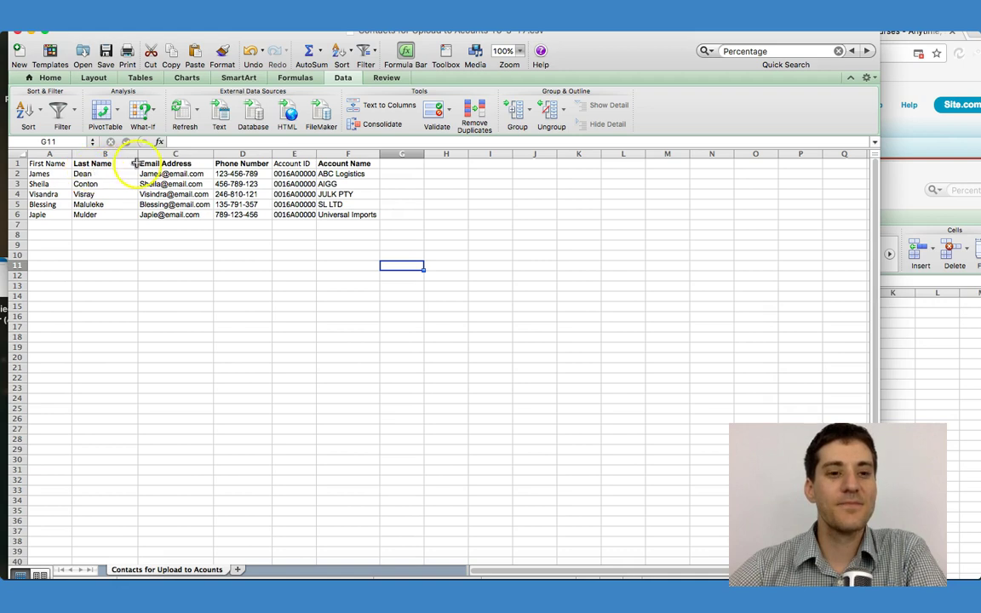
- Make the Account ID header in cell E1 bold like the neighbouring headers
left_click(280, 164)
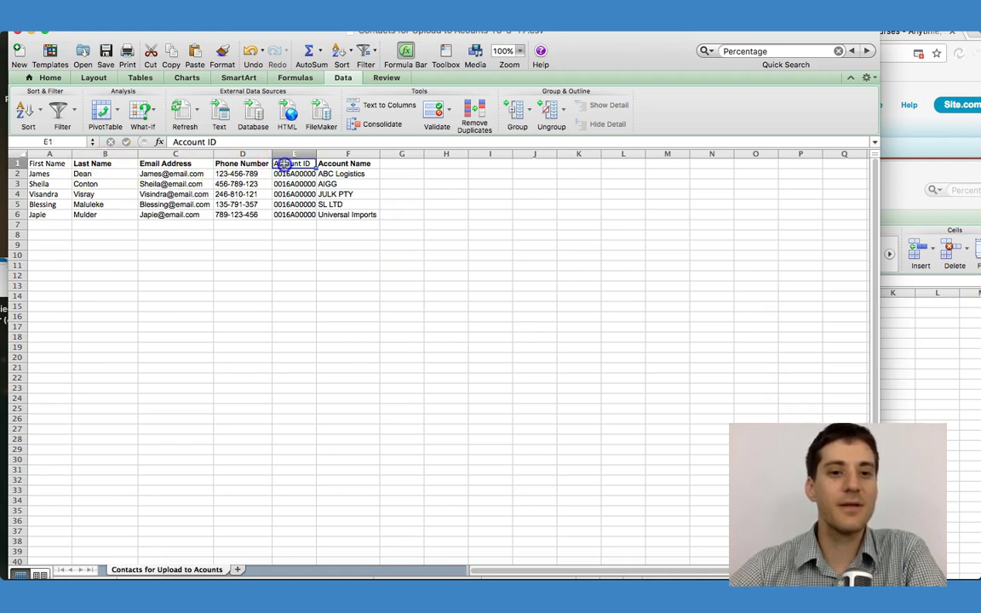
left_click(344, 184)
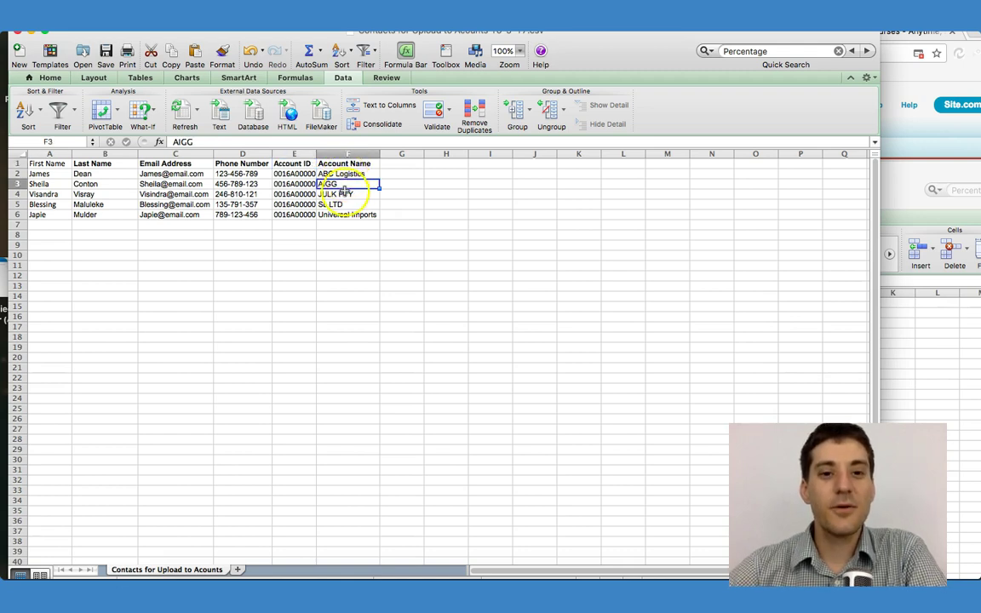
left_click(342, 224)
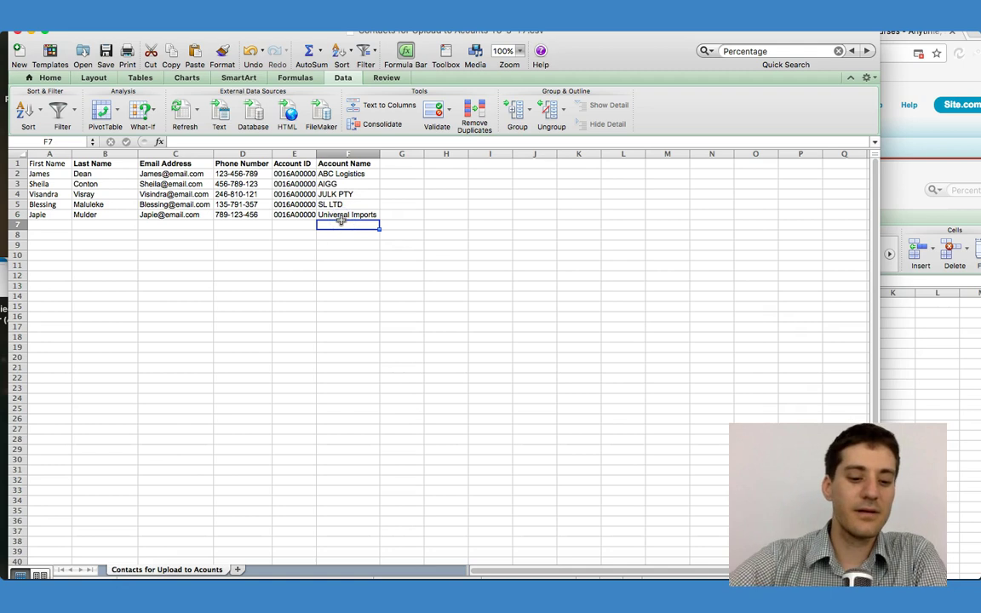
- Save the contacts workbook, keeping its existing CSV format despite unsupported features
key("super+a")
key("super+s")
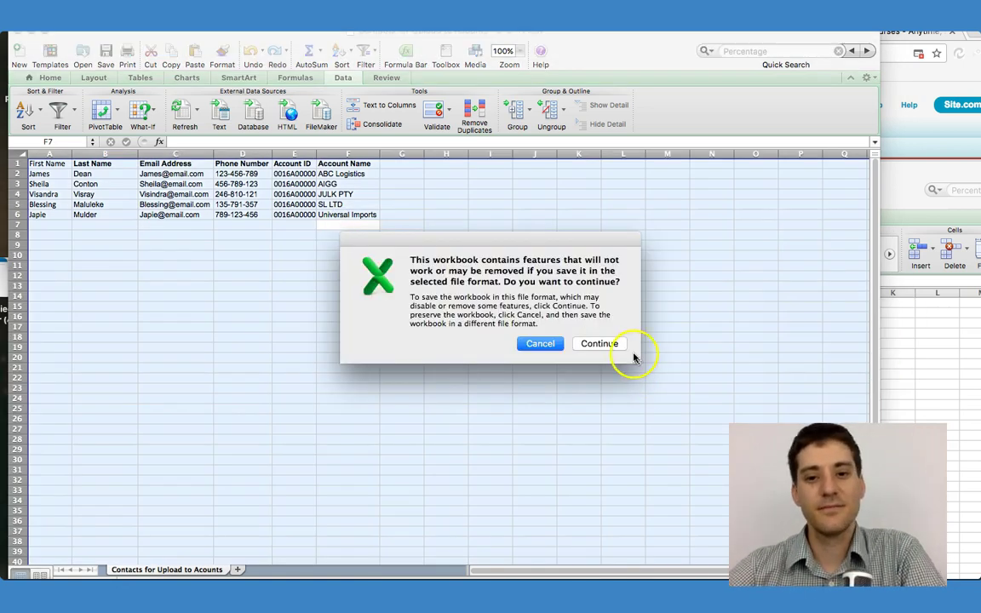
left_click(607, 349)
left_click(492, 406)
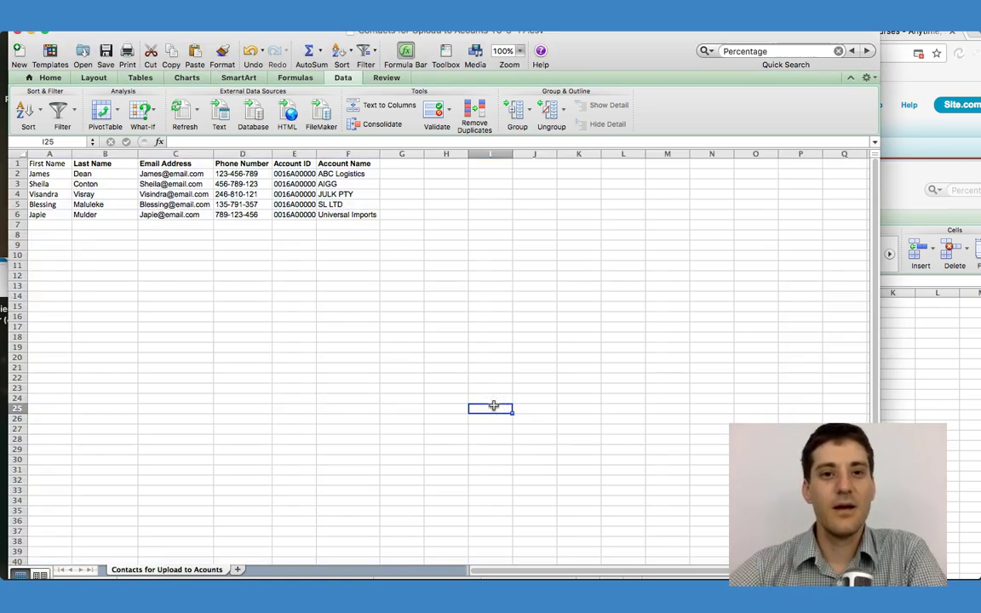